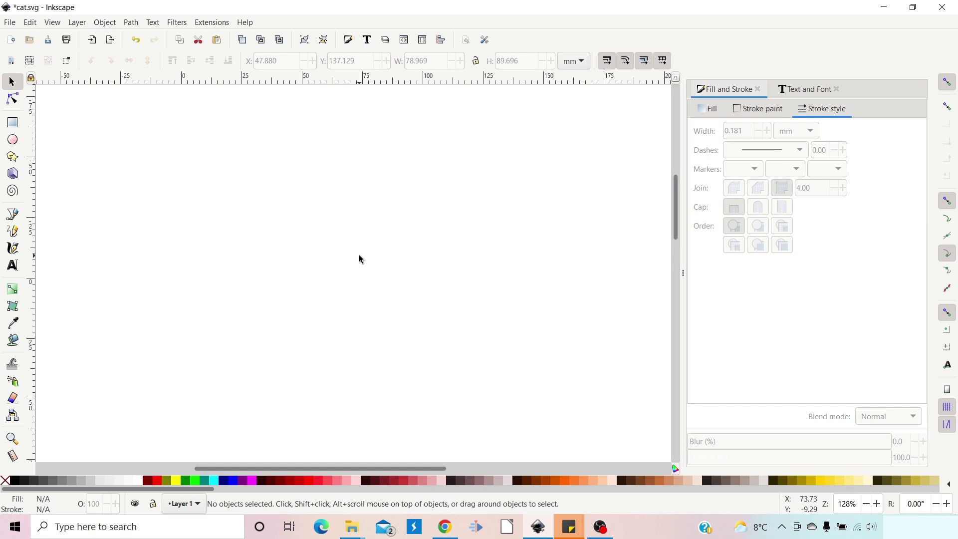
Draw a circle about 61 mm in diameter and add the text "WRAP AROUND CIRCLE" above it.
click(13, 140)
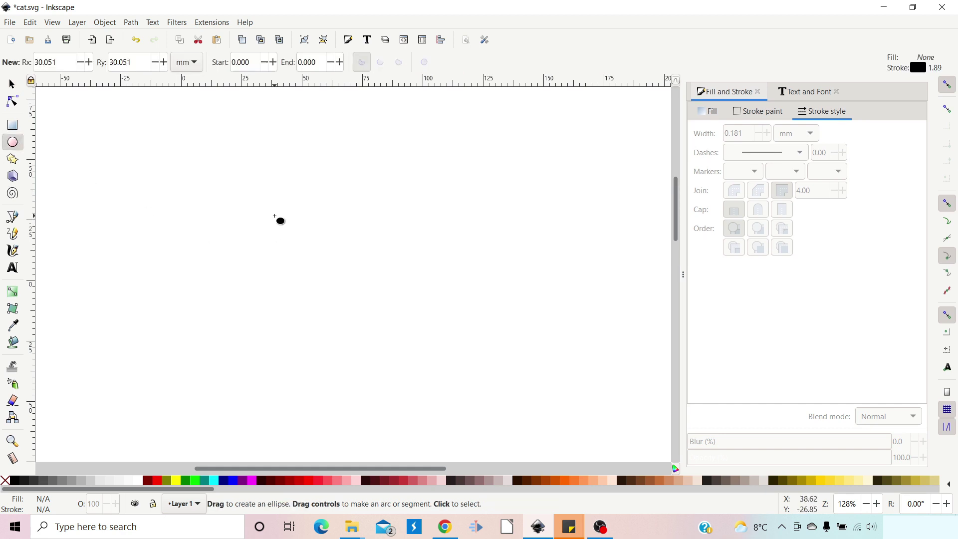
drag(275, 216, 446, 361)
key(t)
click(270, 170)
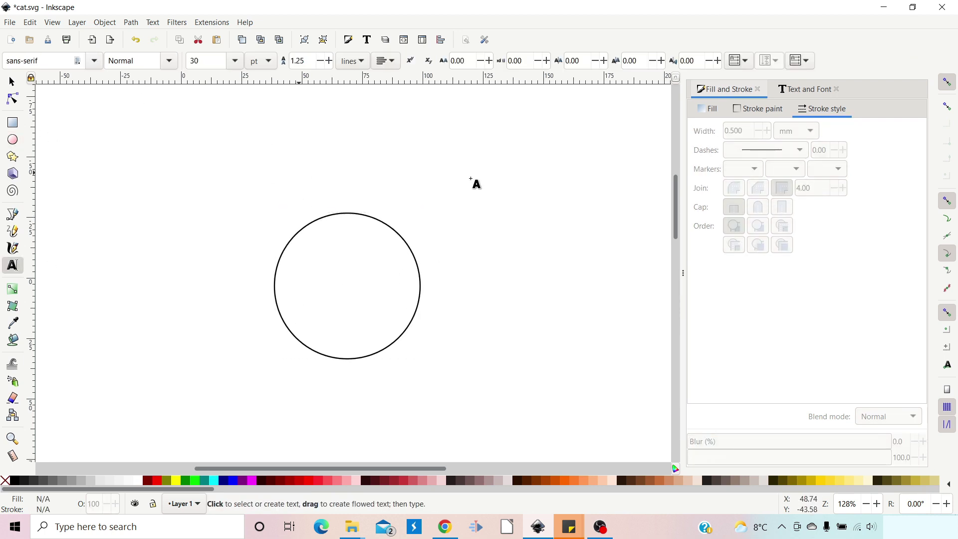
text(WRAP AROUND)
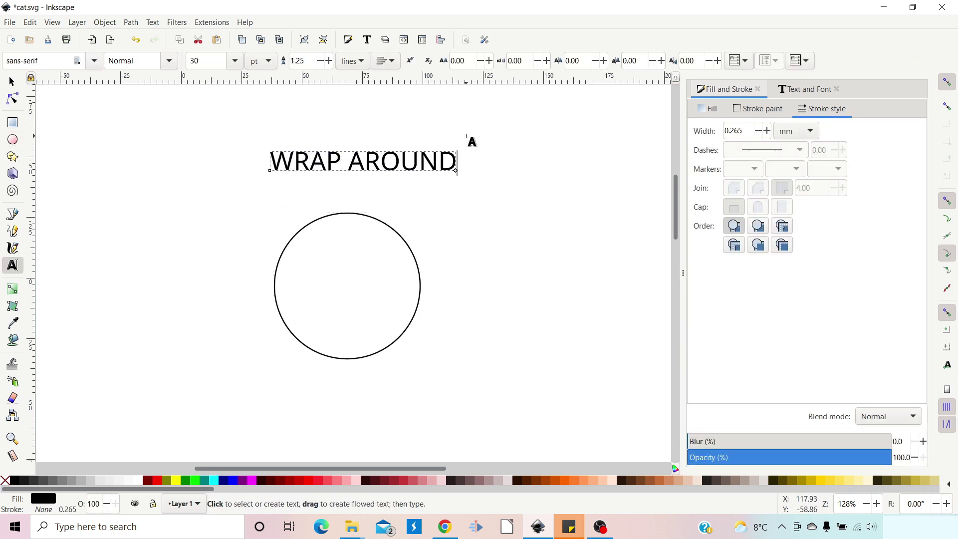
text( CIRCLE)
click(493, 249)
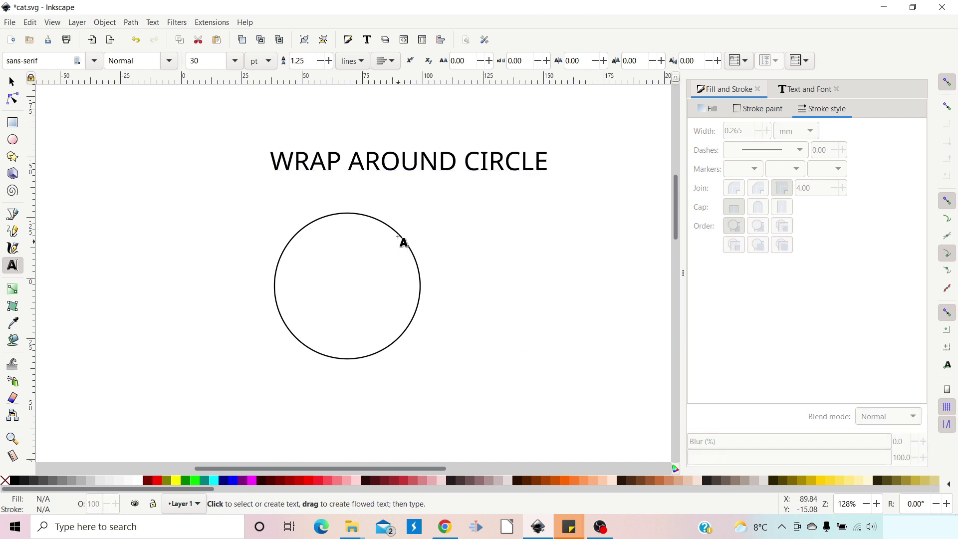
Put the "WRAP AROUND CIRCLE" text on the circle as its path.
click(12, 81)
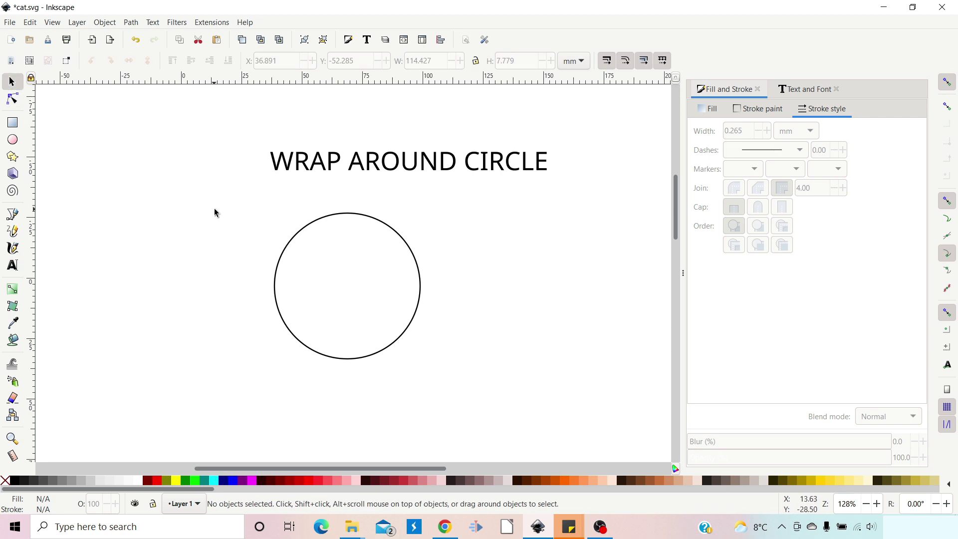
shift+click(377, 221)
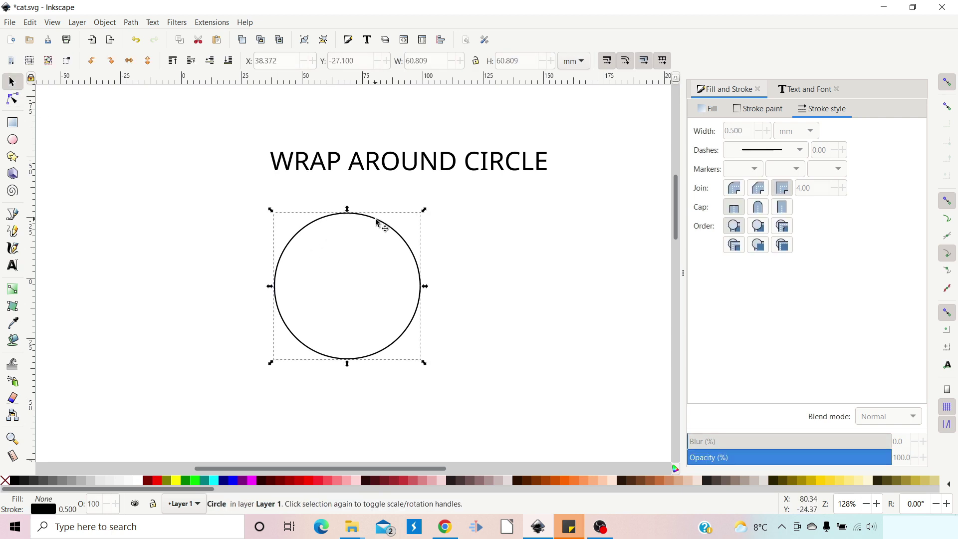
shift+click(387, 170)
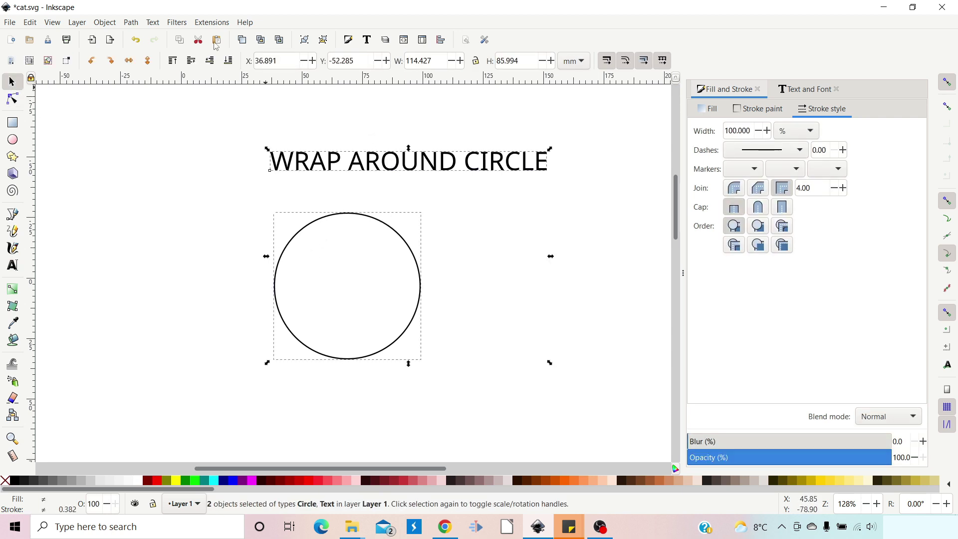
click(153, 25)
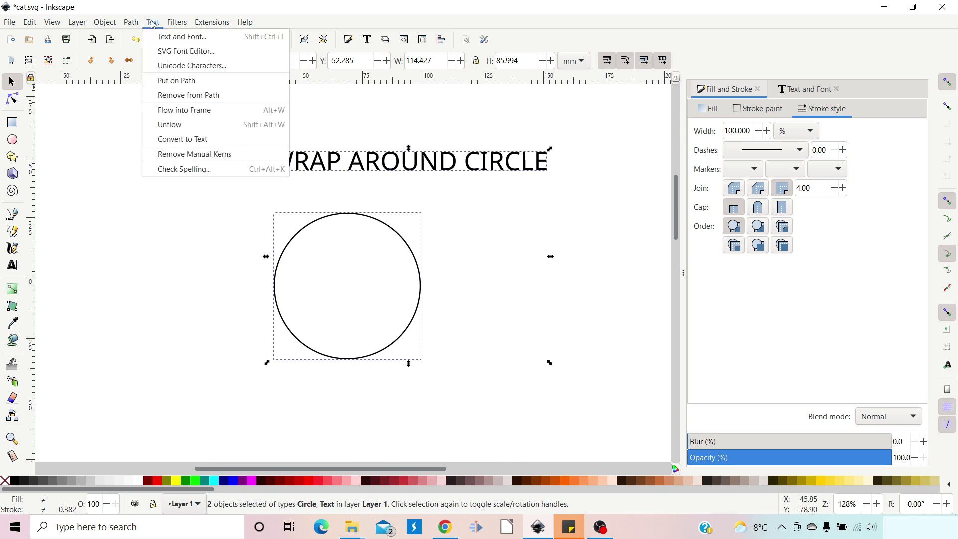
click(189, 84)
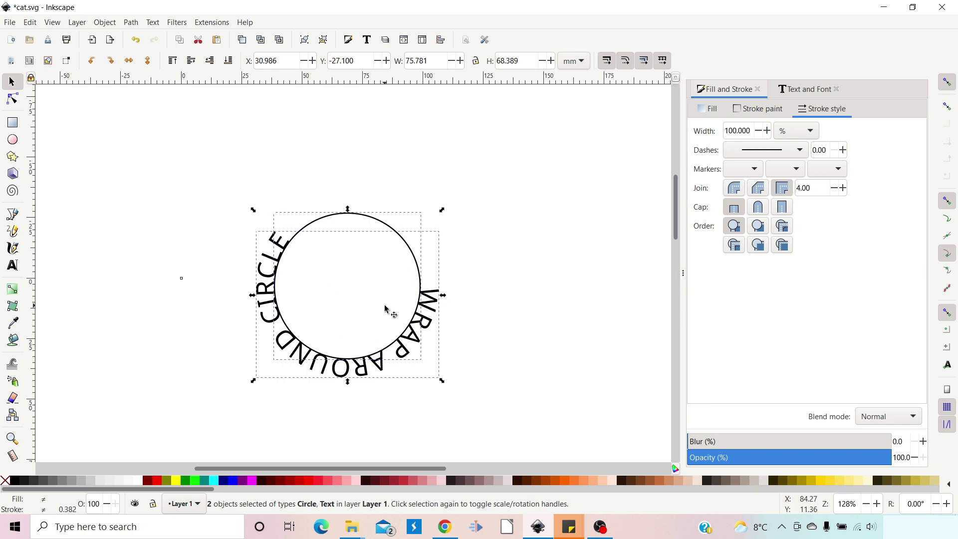
click(540, 253)
Rotate the circle so the text arches over its upper half, and flip it horizontally to place the text inside.
click(357, 219)
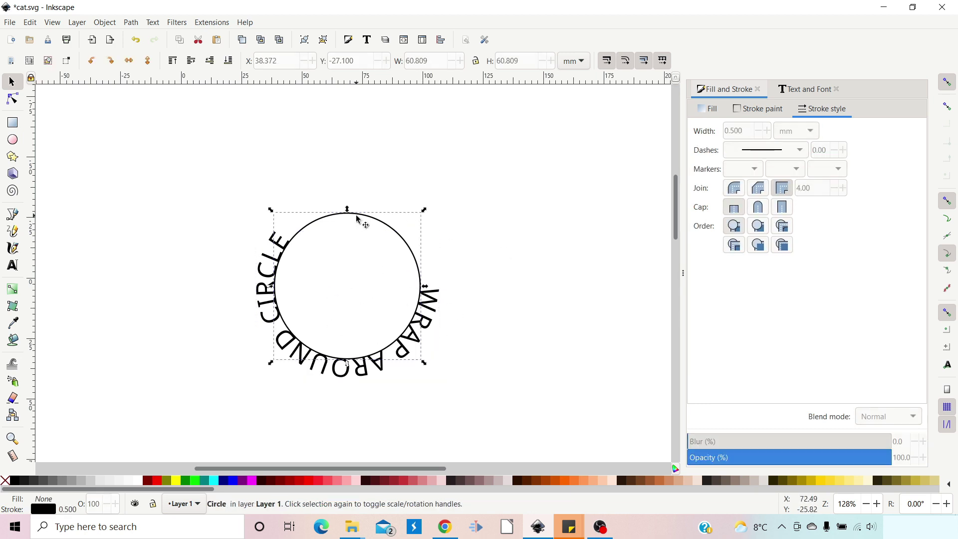
drag(429, 211, 308, 364)
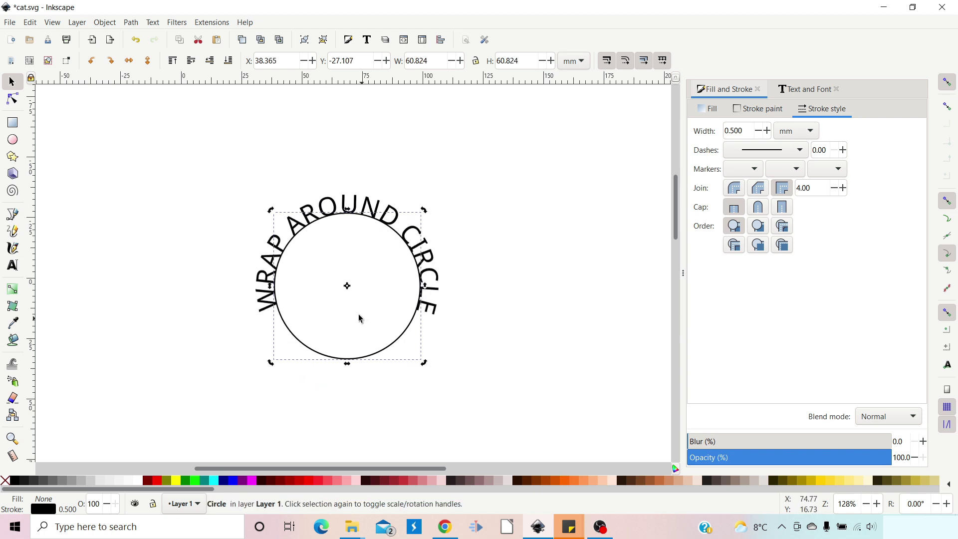
click(130, 62)
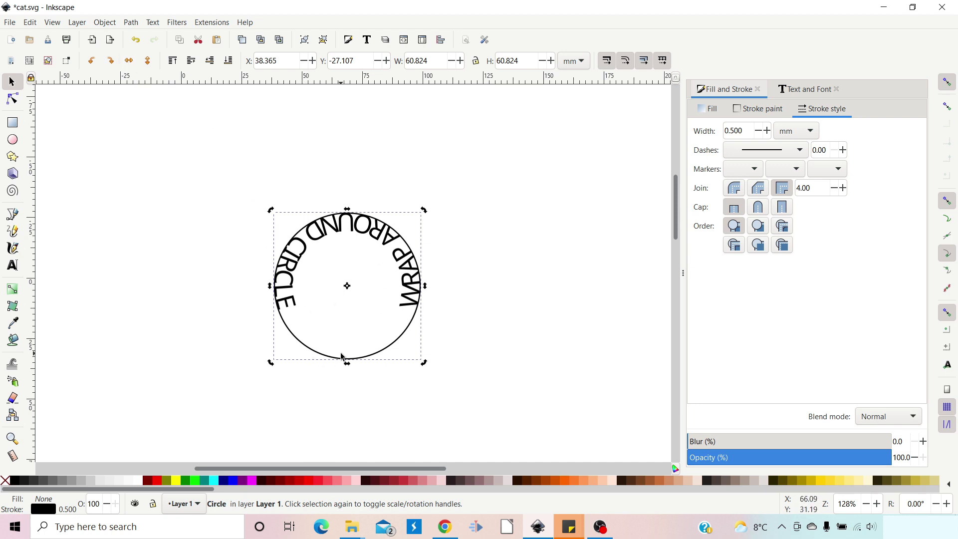
click(129, 61)
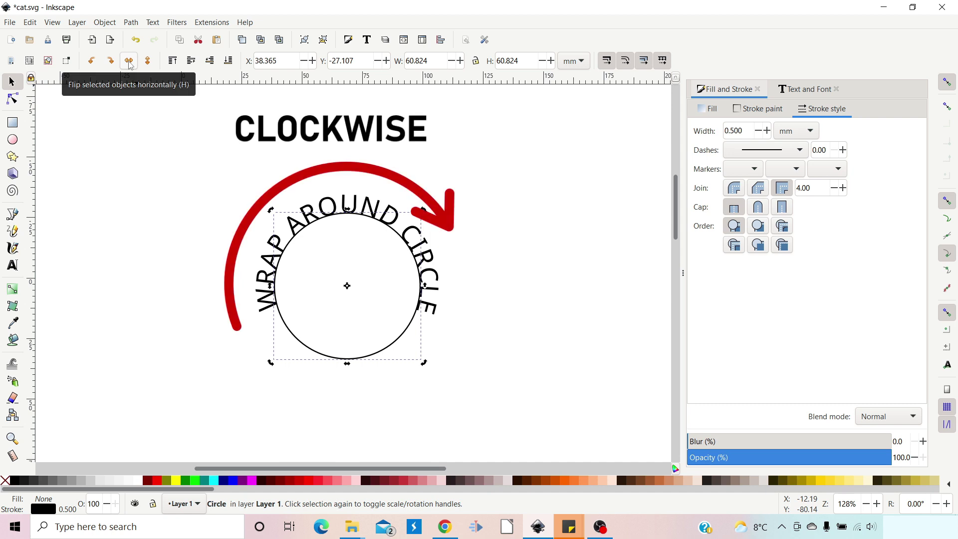
click(129, 61)
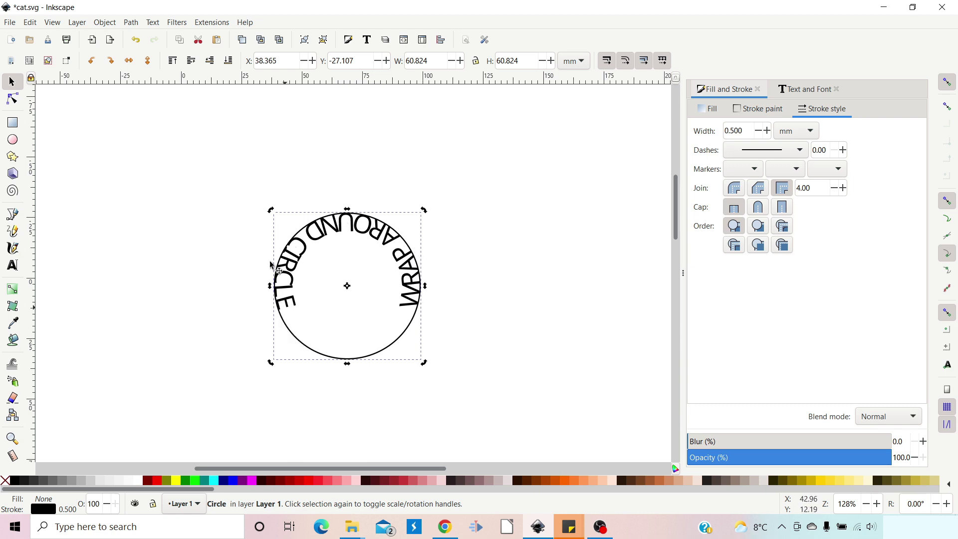
Convert the circle to a path and show its nodes.
click(131, 23)
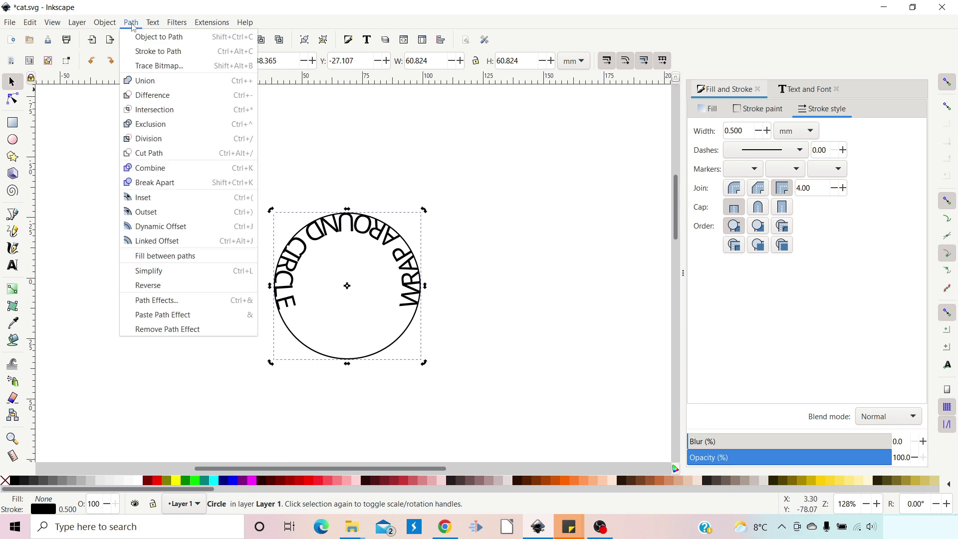
click(140, 40)
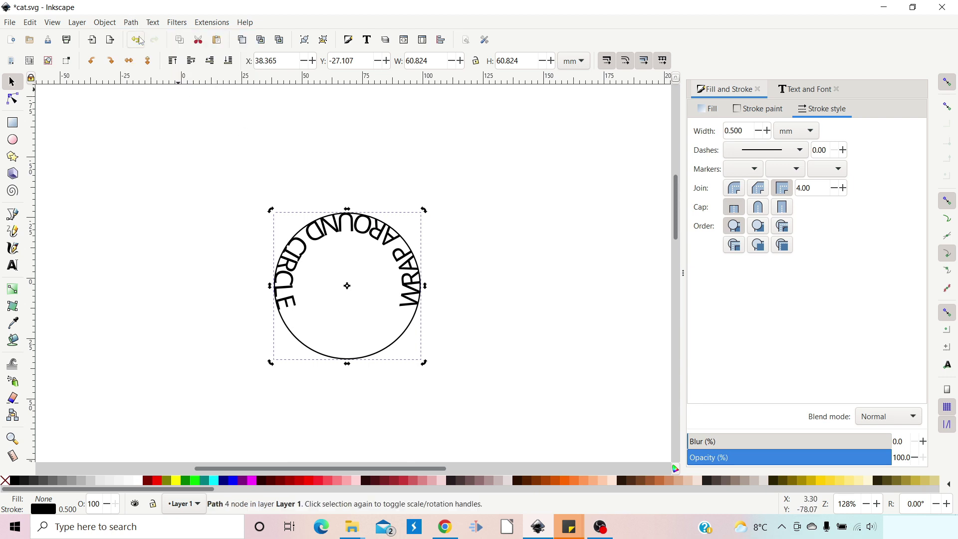
click(12, 98)
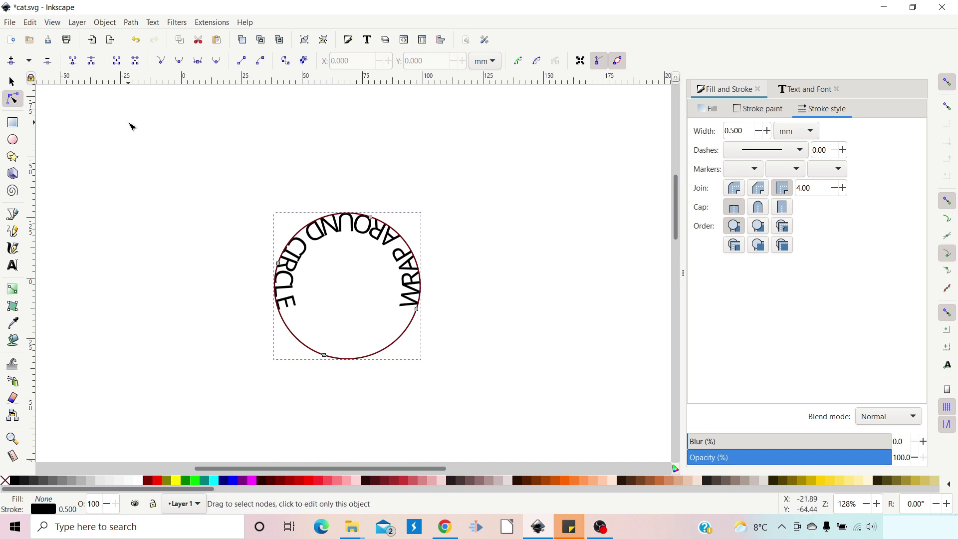
Reverse the circle path's direction to switch the text to the outside, and reverse it again to bring the text inside.
click(132, 23)
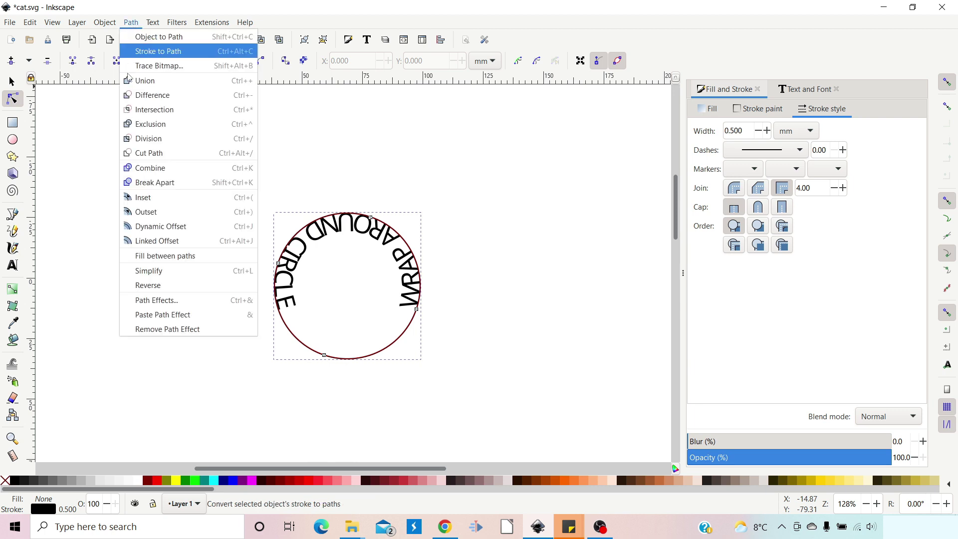
click(148, 285)
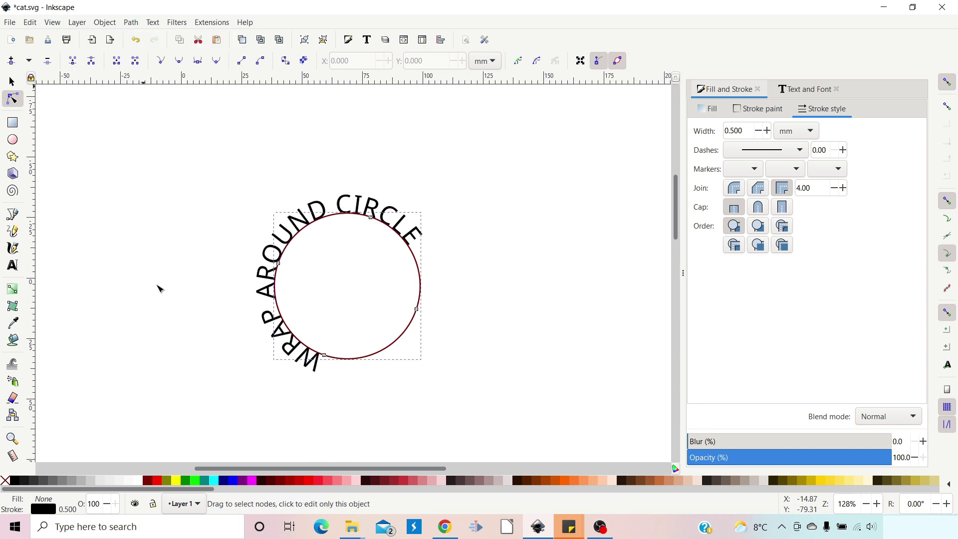
click(131, 23)
click(151, 285)
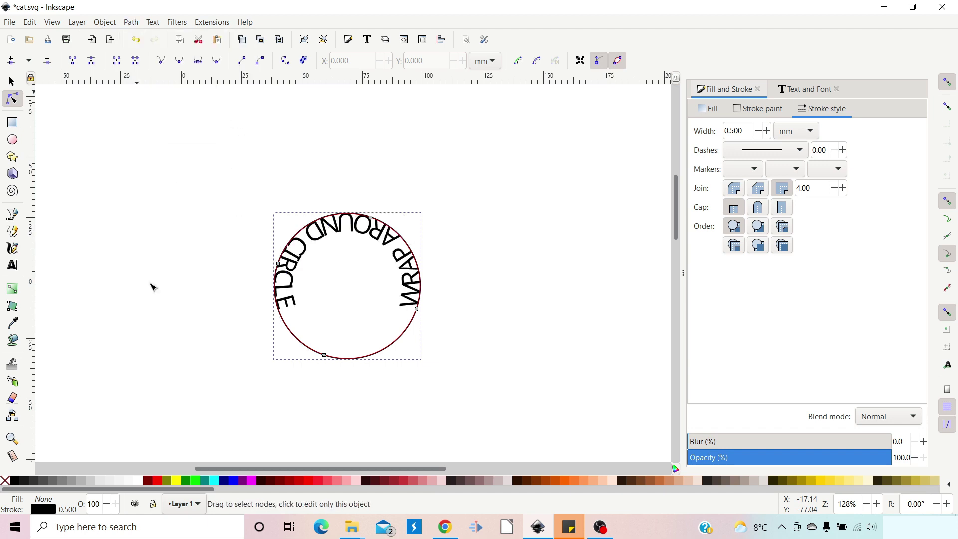
Delete the circle path together with its wrapped text.
click(12, 81)
mouse_move(225, 200)
mouse_down()
mouse_move(500, 391)
mouse_move(432, 361)
mouse_up()
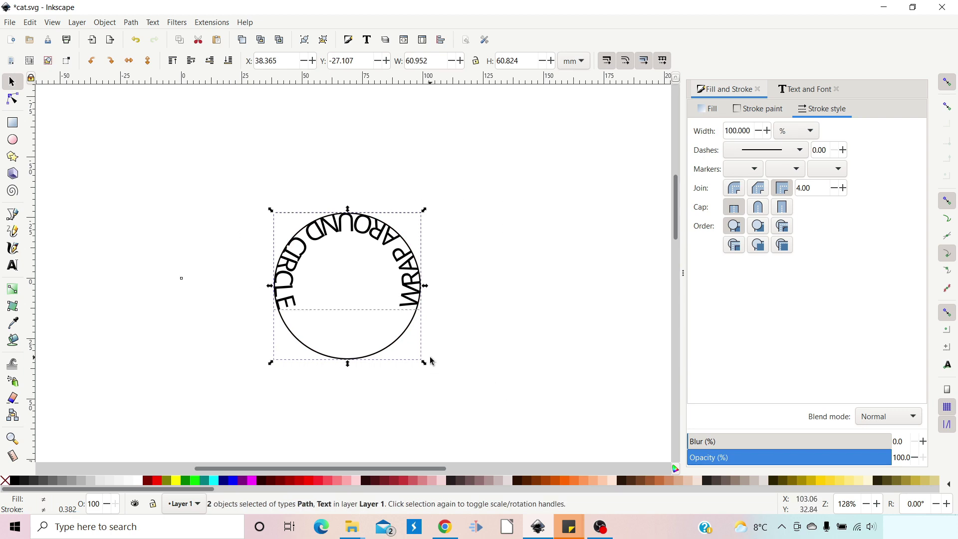
key(Delete)
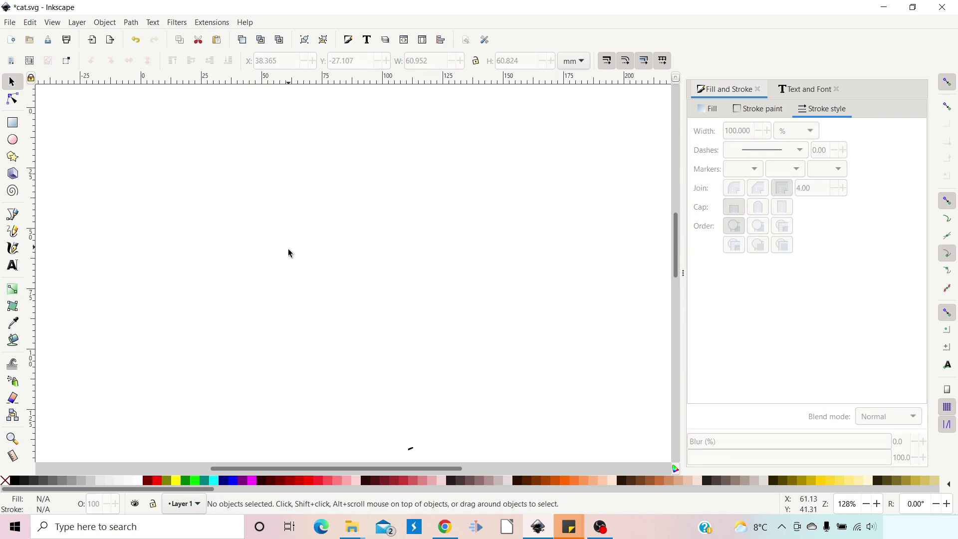
Ungroup the cat drawing completely into its individual objects.
scroll(288, 255, down, 3)
drag(513, 281, 524, 298)
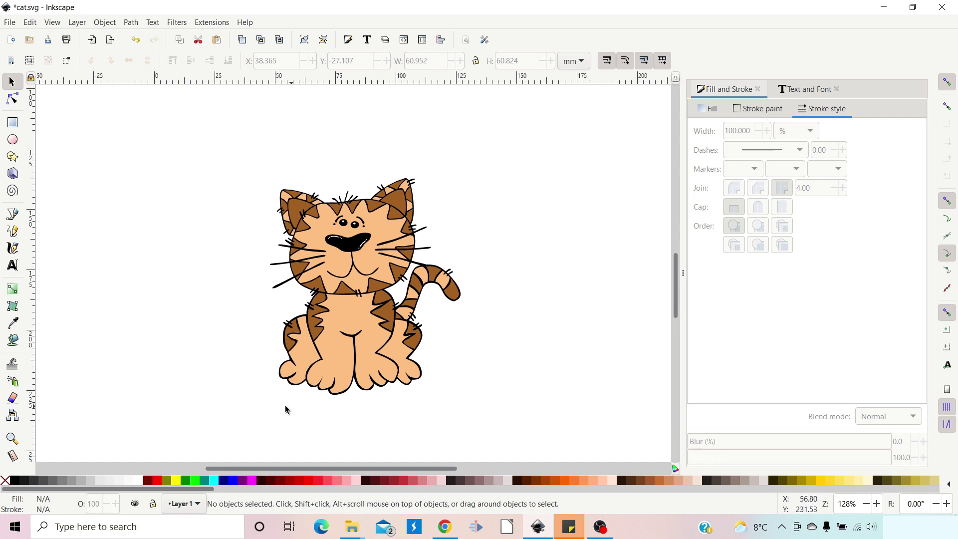
click(314, 252)
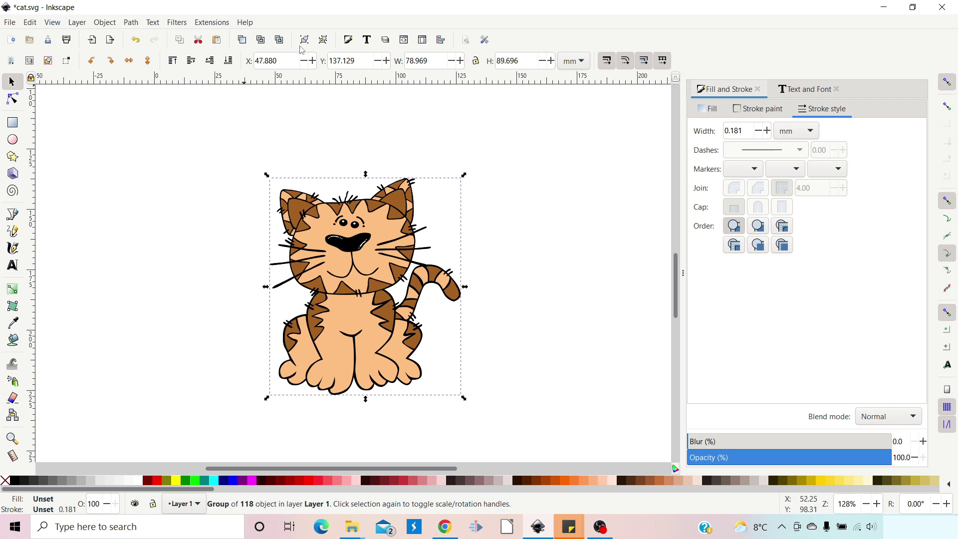
click(324, 40)
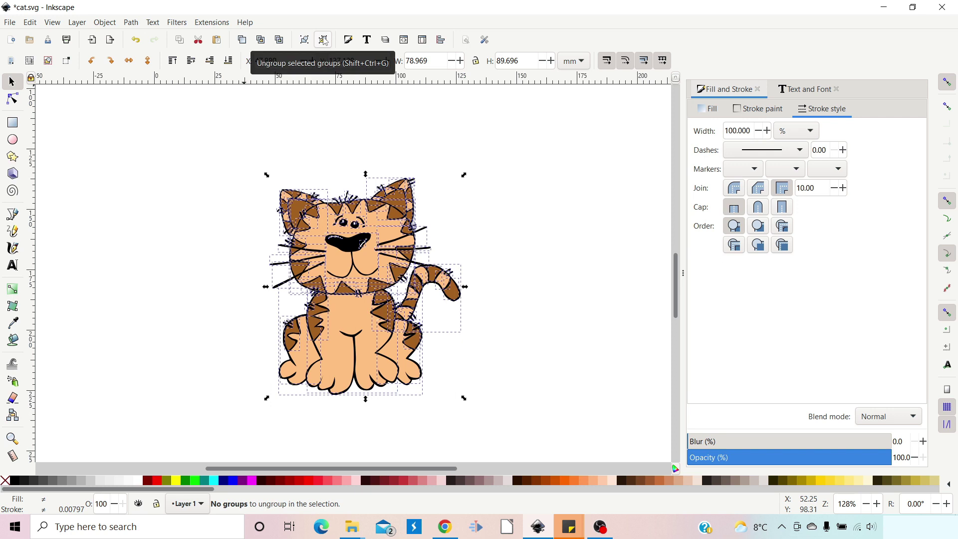
Unite all the cat pieces into one silhouette and give it a red stroke with no fill.
click(133, 24)
click(140, 85)
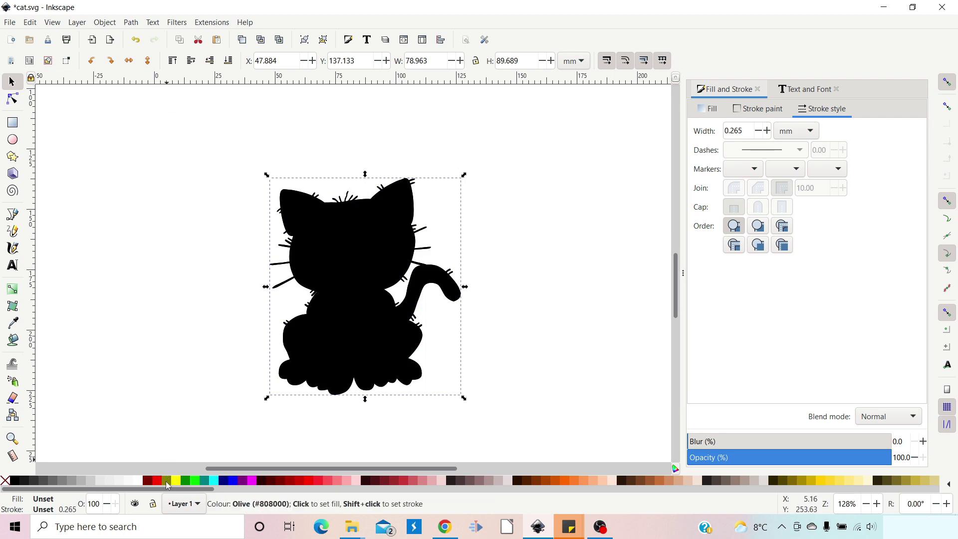
shift+click(159, 481)
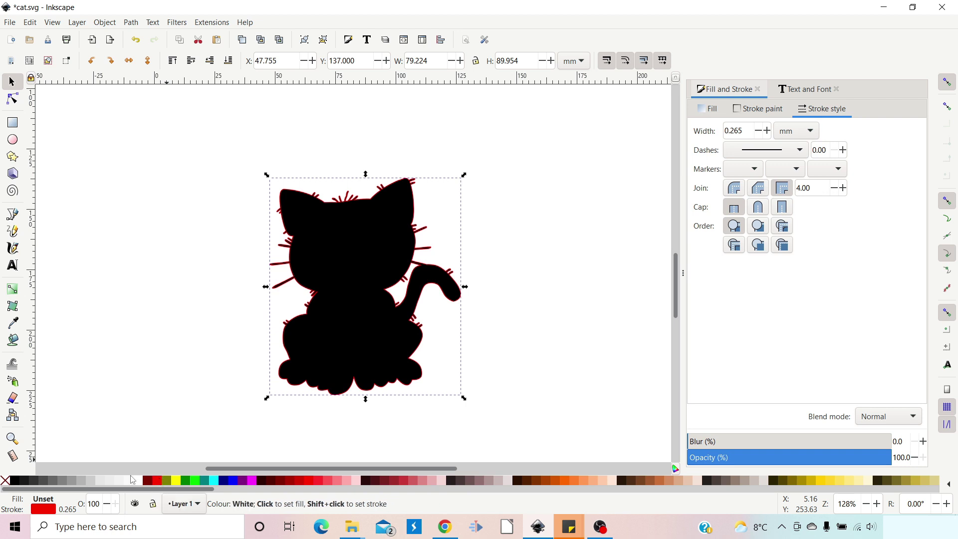
click(5, 480)
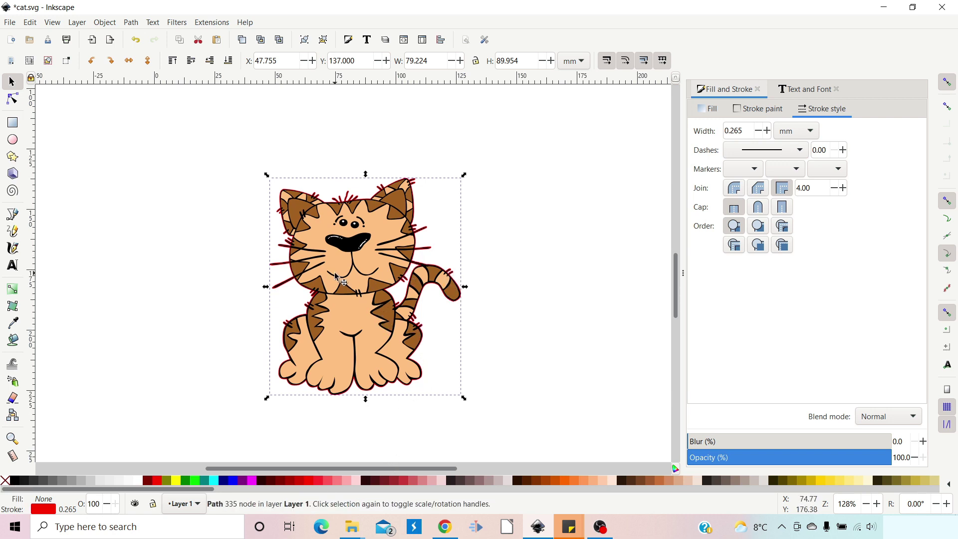
Outset the red cat outline repeatedly until it measures about 90 by 101 mm around the drawing.
key(ctrl+z)
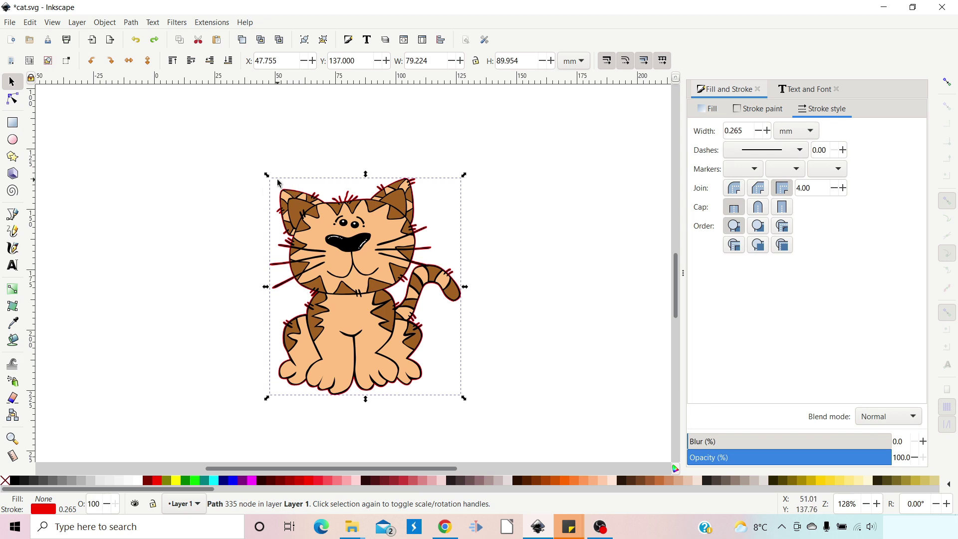
key(ctrl)
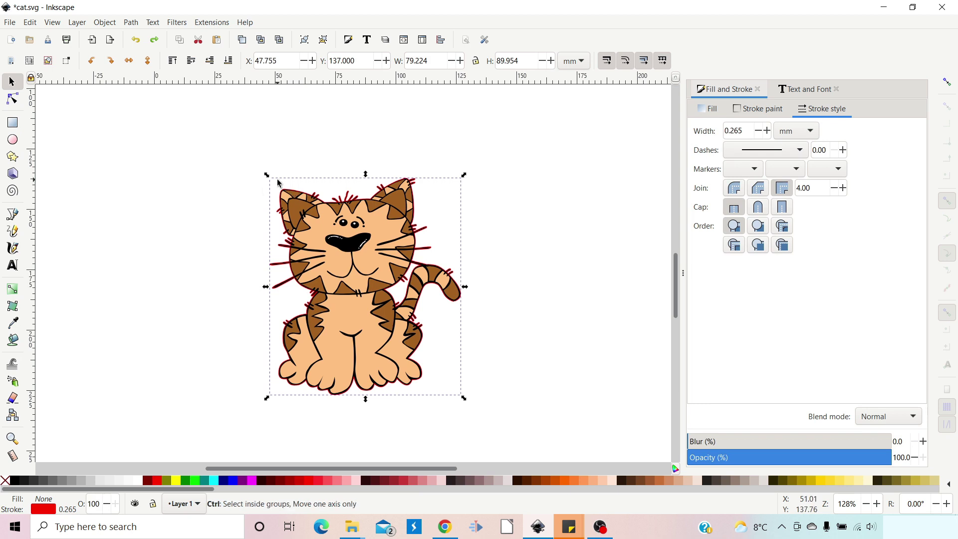
key(ctrl+shift+z)
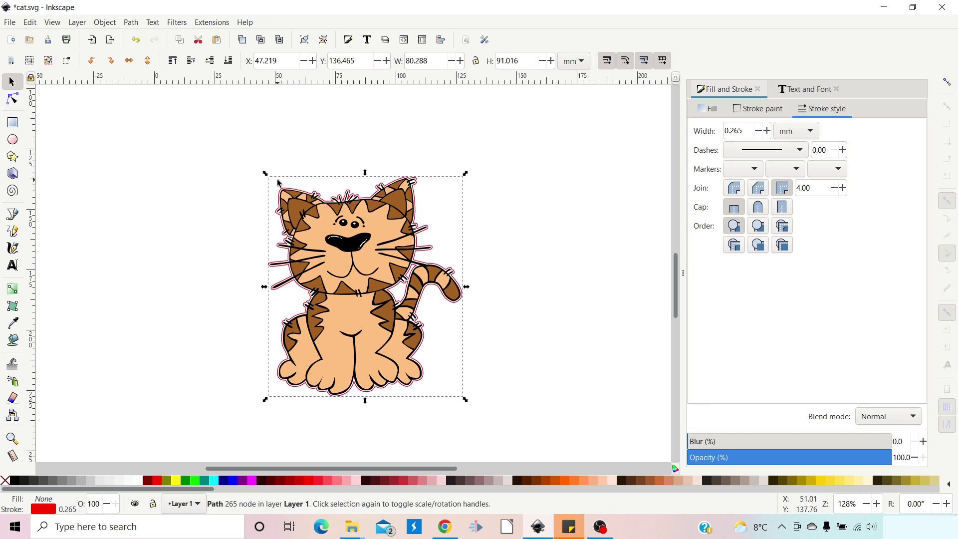
key(ctrl+parenright)
key(ctrl+parenright)
key(ctrl+parenright)
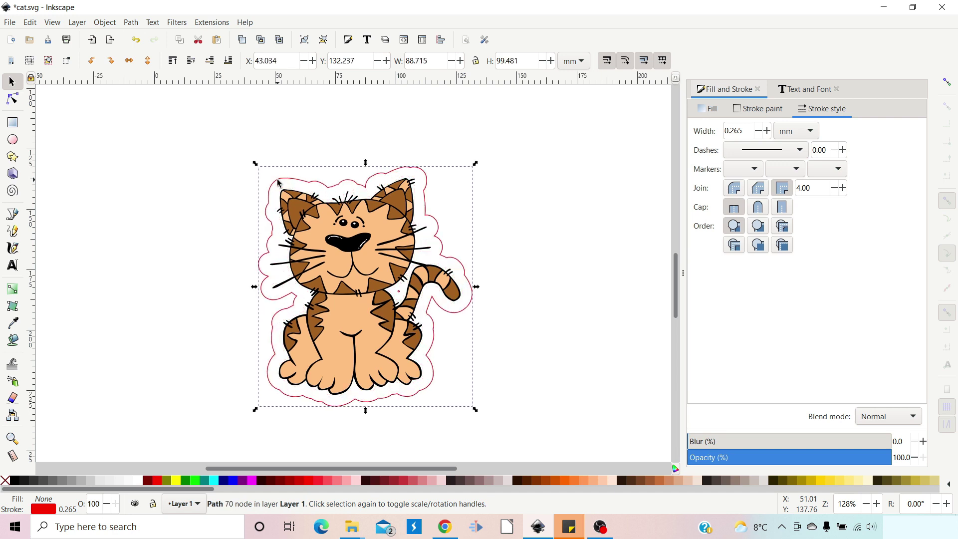
key(ctrl+parenright)
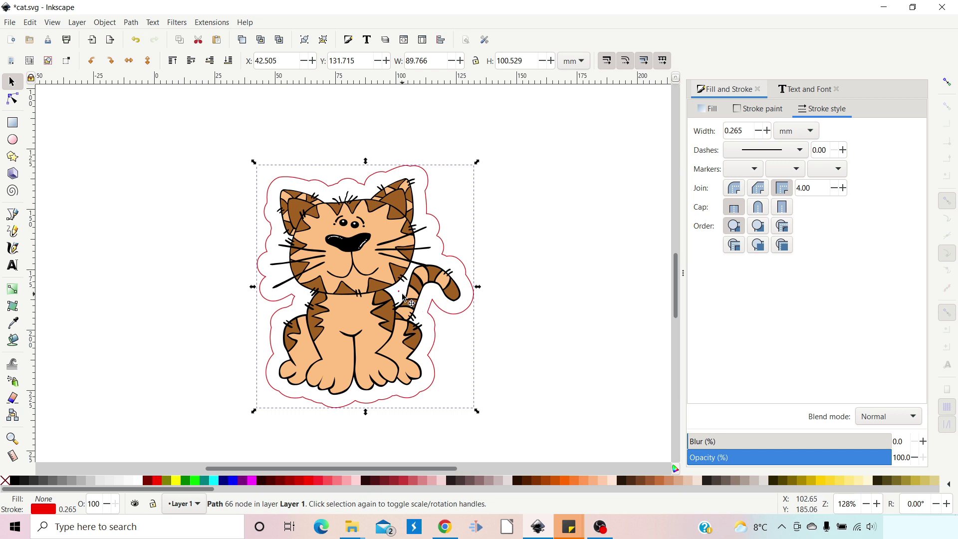
Break apart the red cat outline into separate paths.
click(130, 23)
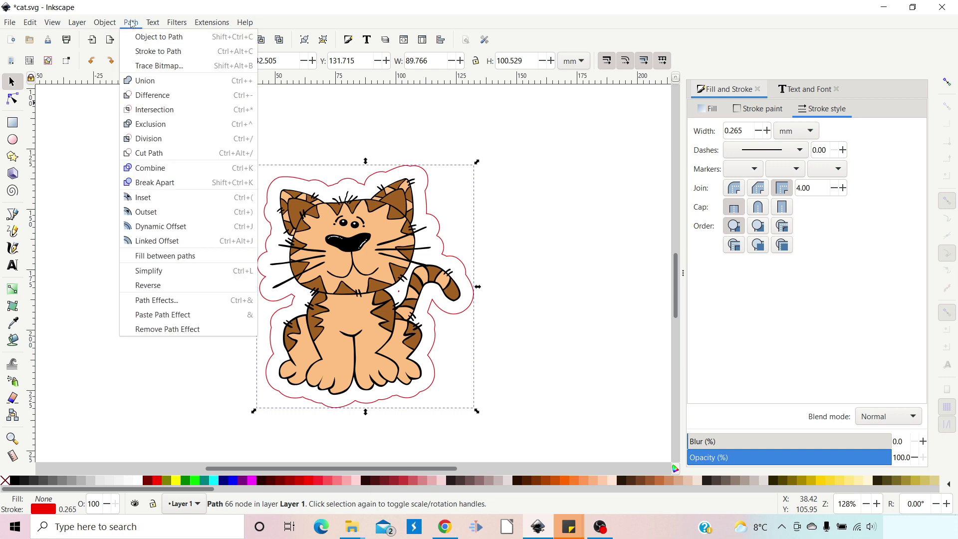
click(159, 184)
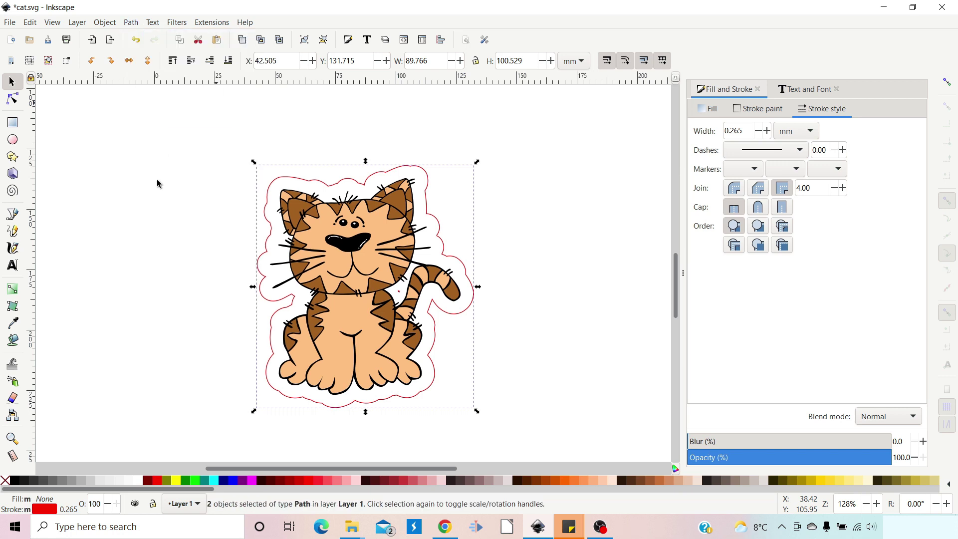
Unite the two selected red outline paths and simplify the result repeatedly until it is a smooth contour of about 89 by 100 mm.
click(130, 23)
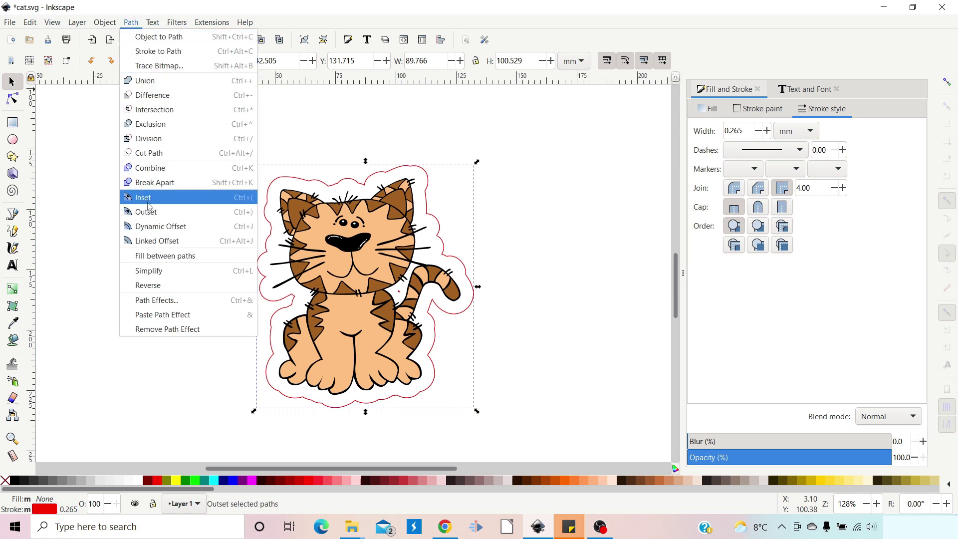
click(157, 81)
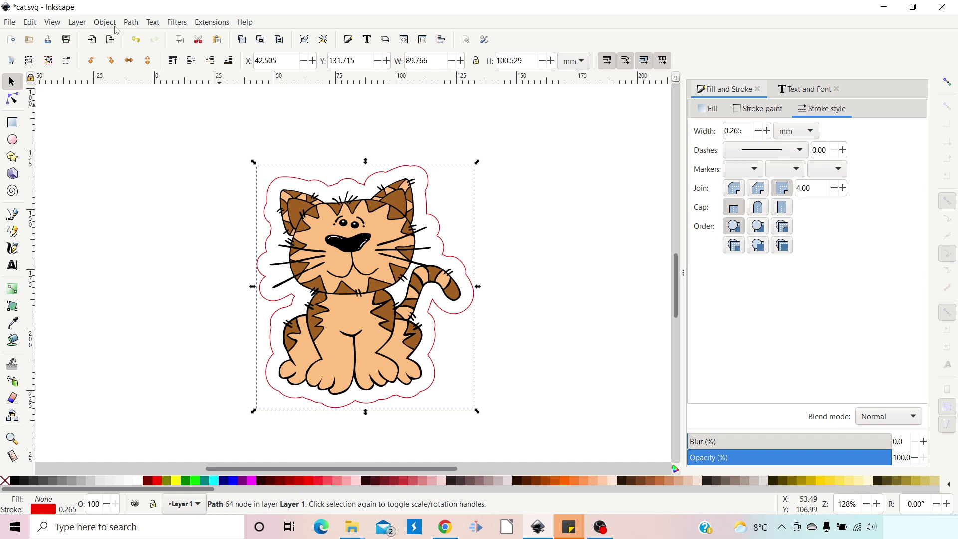
click(132, 23)
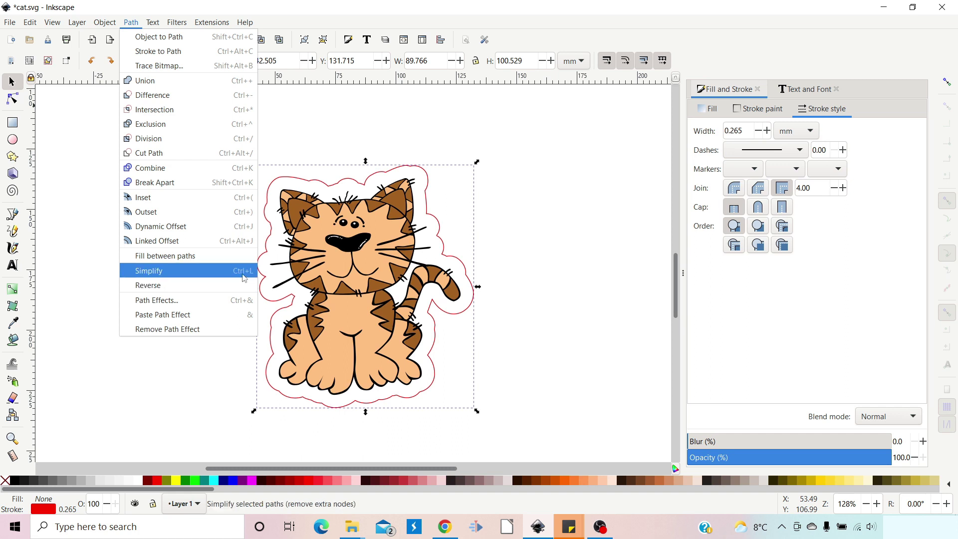
click(148, 272)
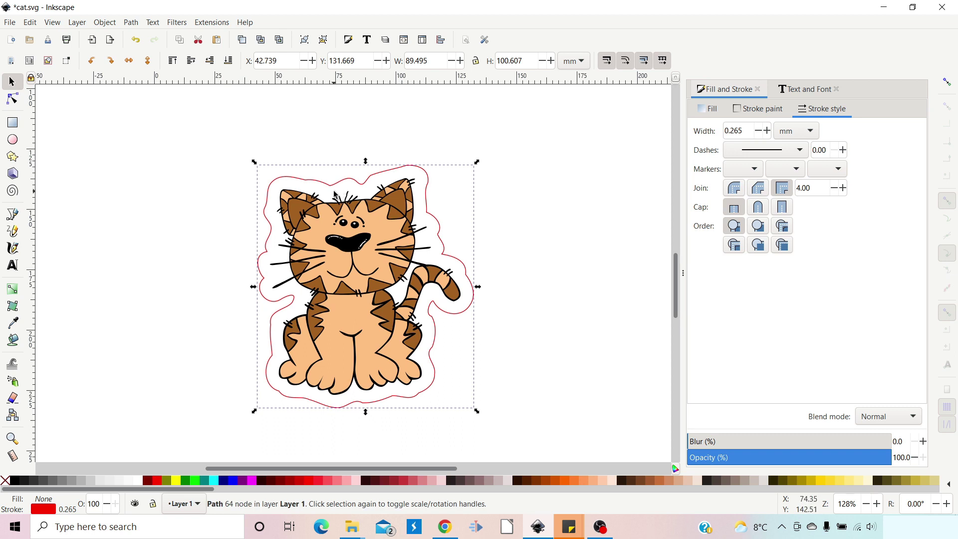
key(ctrl+l)
key(ctrl+l)
key(ctrl+l)
key(ctrl+l)
key(ctrl+l)
key(ctrl+l)
key(ctrl+l)
key(ctrl+l)
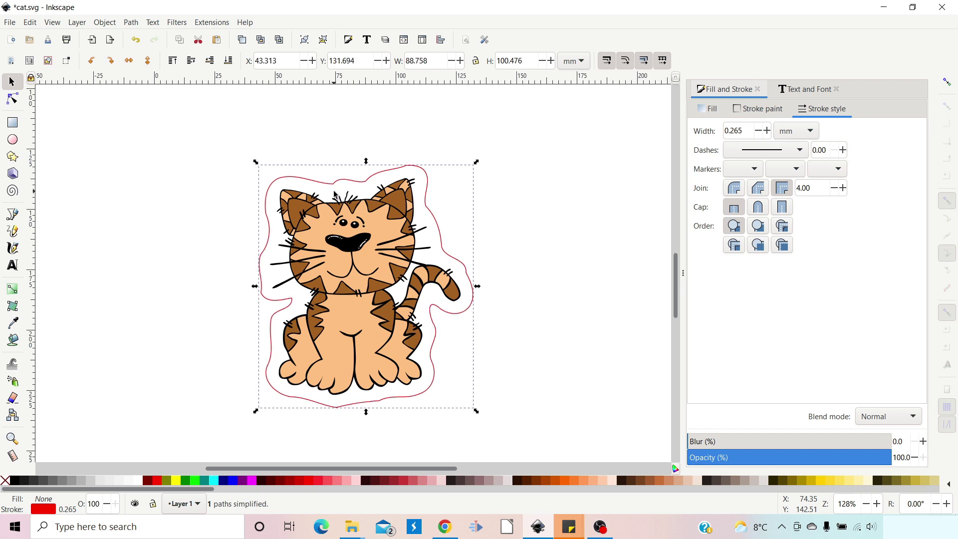
key(ctrl+l)
key(ctrl+l)
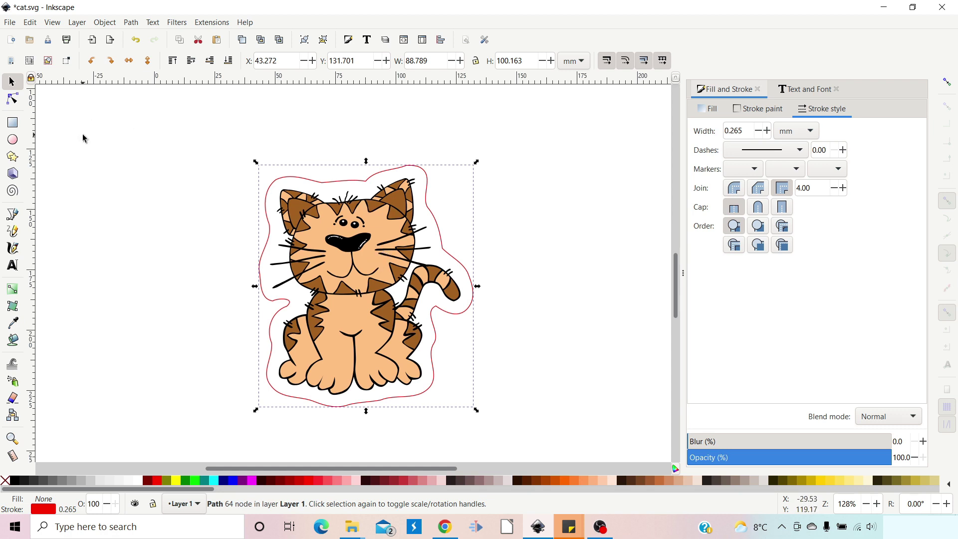
Add two separate text objects above the cat reading "I LOVE" and "MY CAT".
click(13, 265)
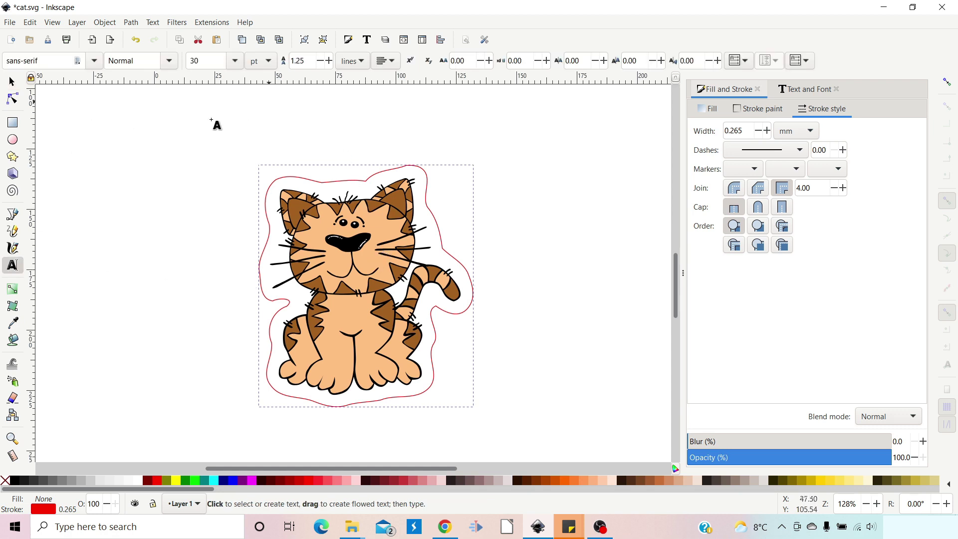
click(214, 142)
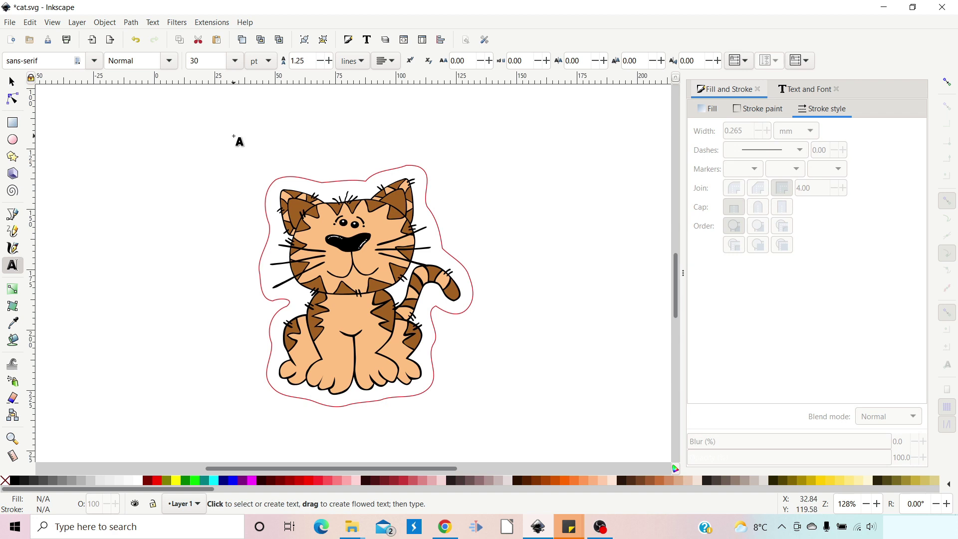
text(I LOVE)
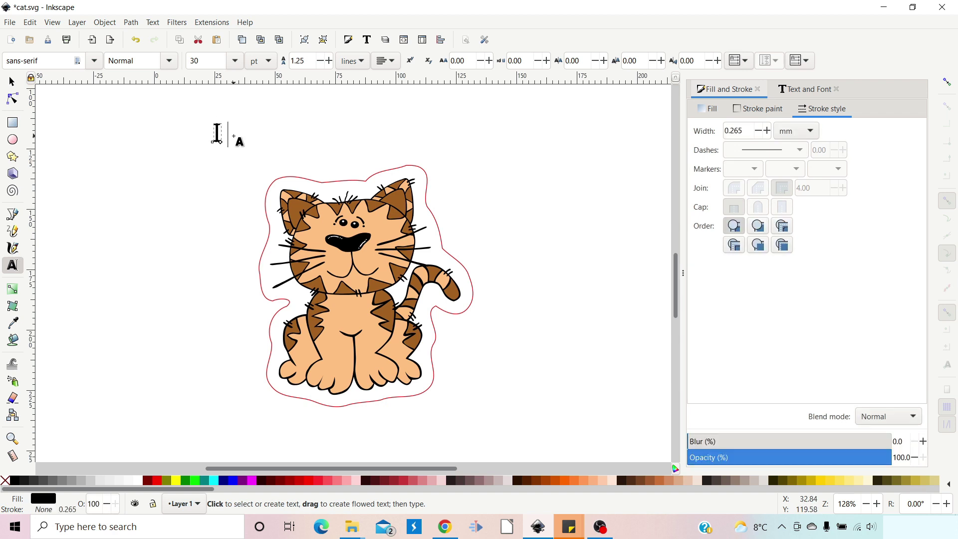
click(352, 128)
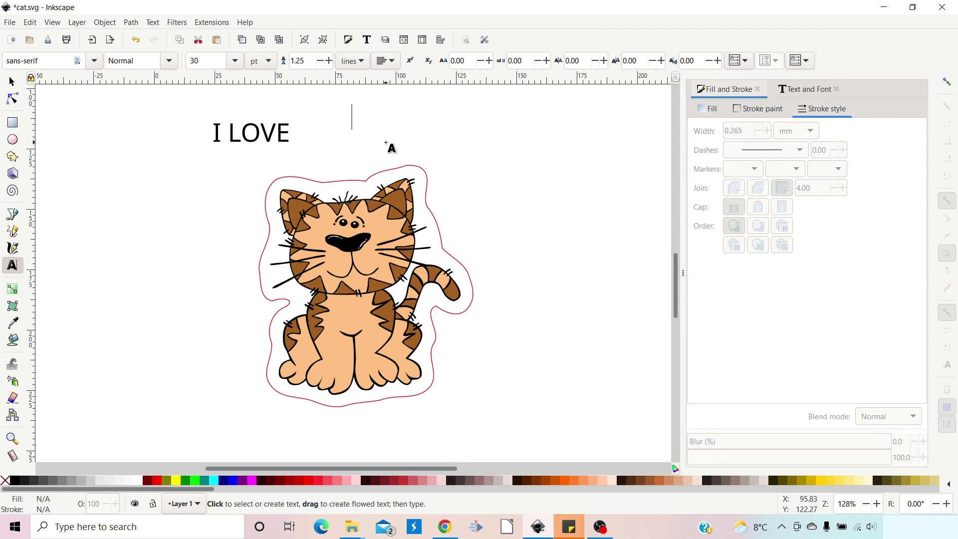
text(MY CAT)
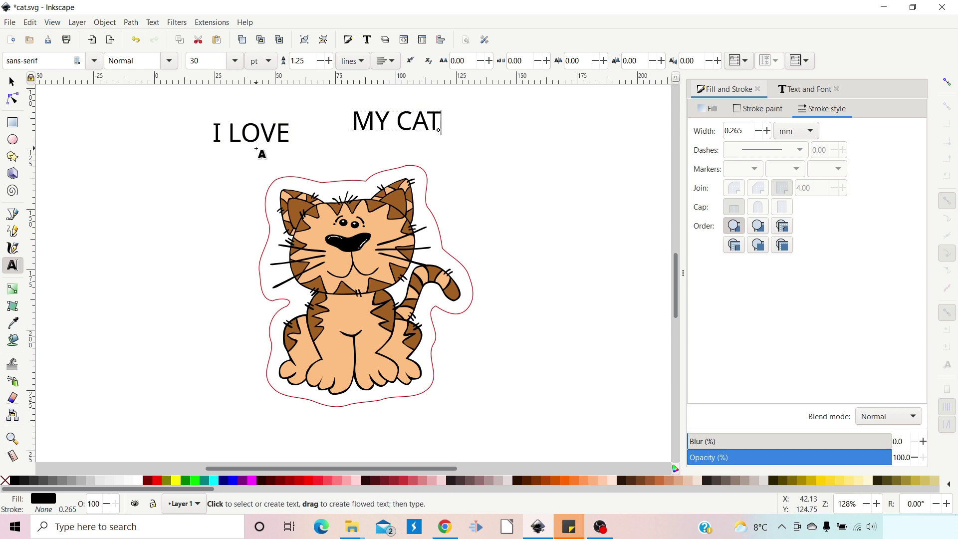
Change the font of both the I LOVE and MY CAT texts to Some Time Later.
click(11, 82)
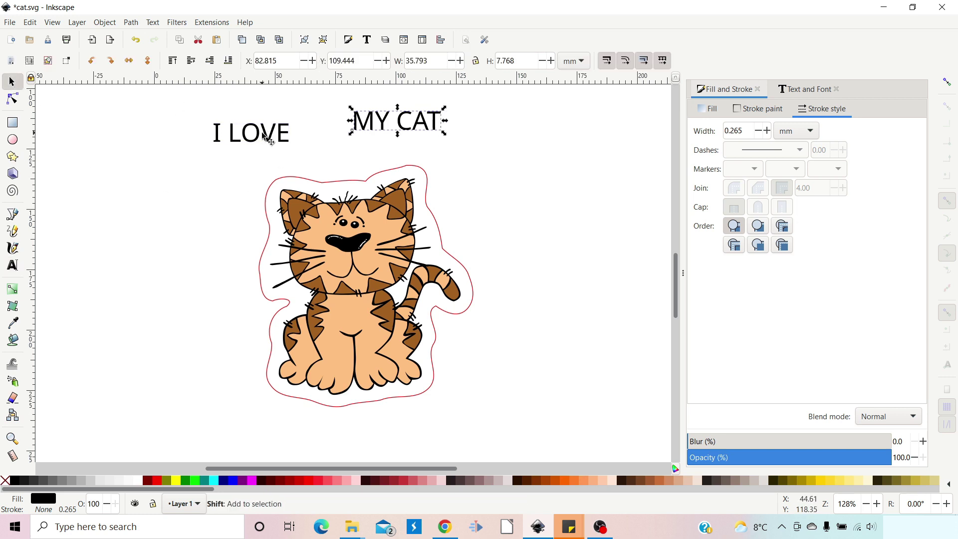
shift+click(269, 139)
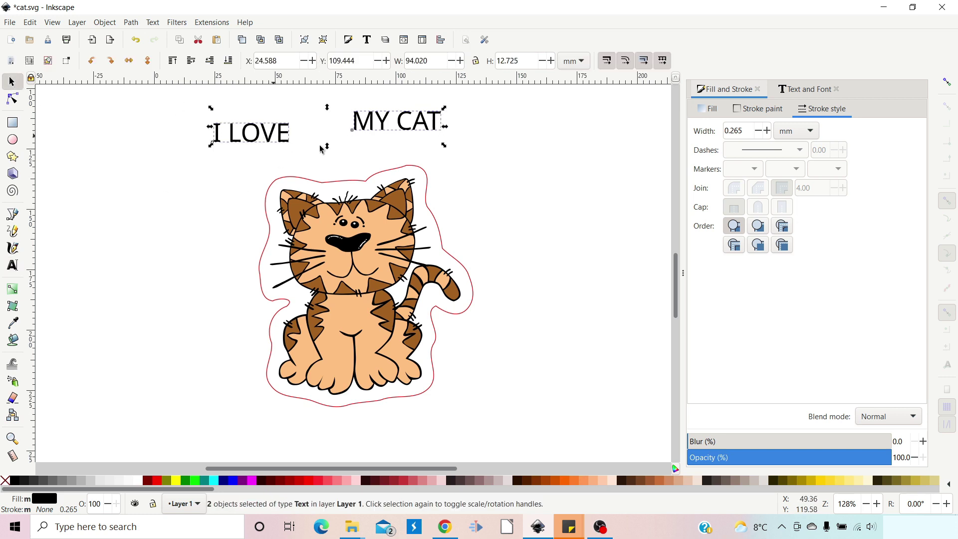
click(367, 42)
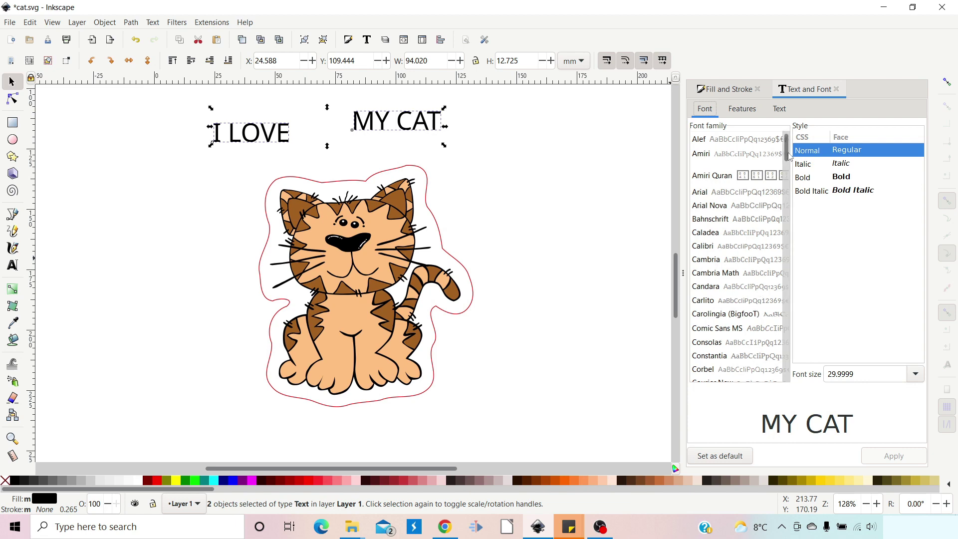
drag(787, 158, 780, 348)
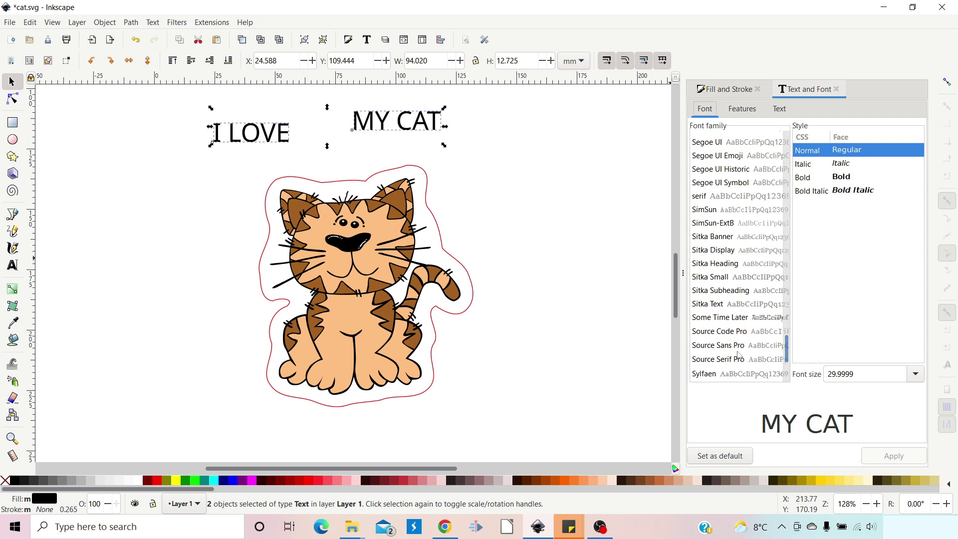
click(709, 318)
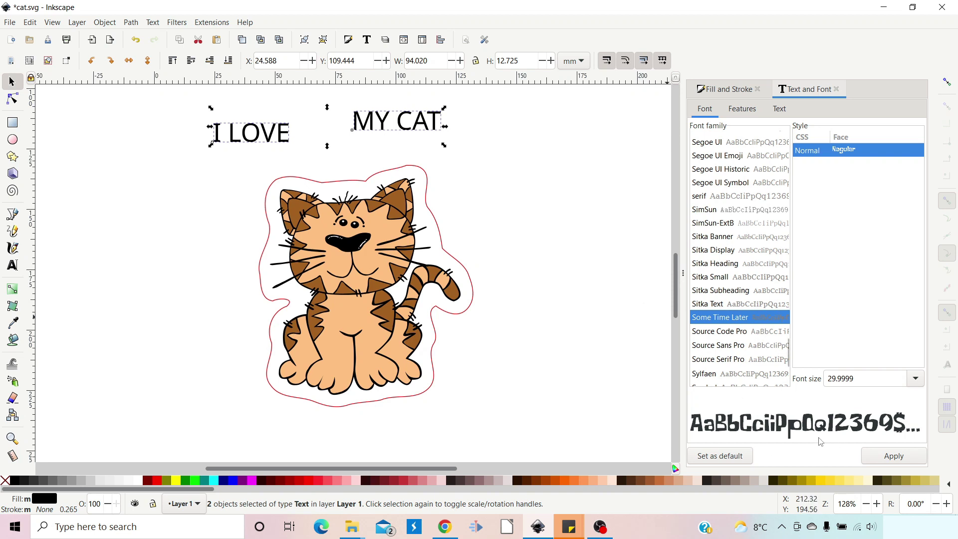
click(891, 460)
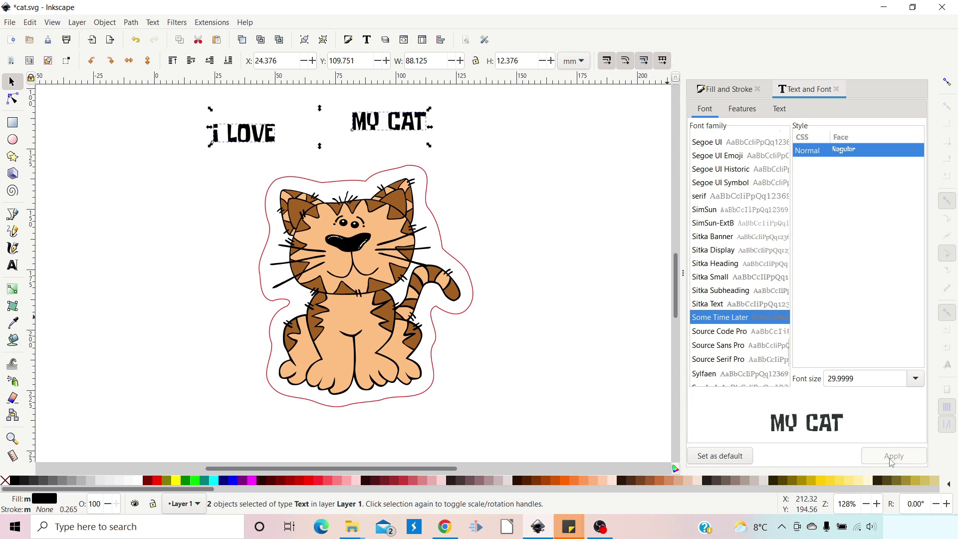
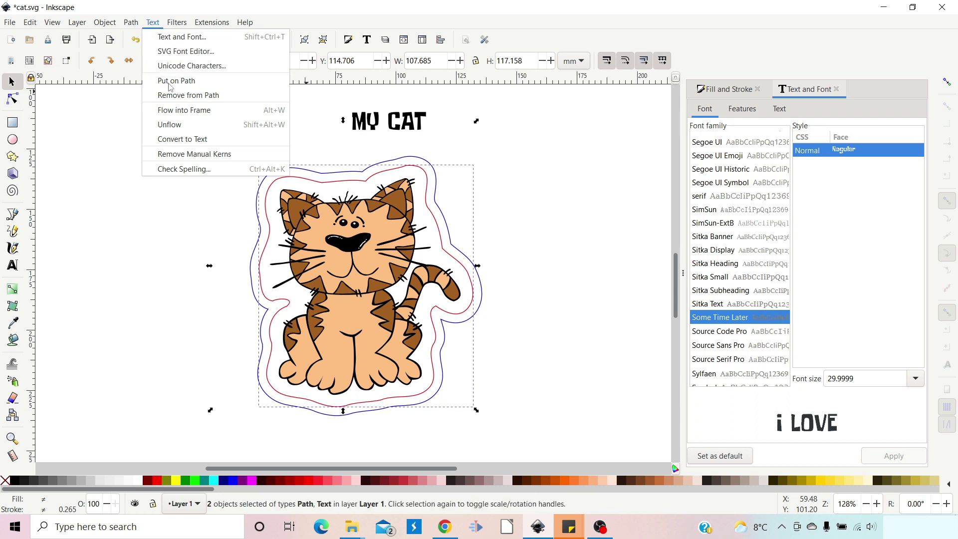
Put the I LOVE text on the red cat outline and reverse the outline's path direction.
click(175, 80)
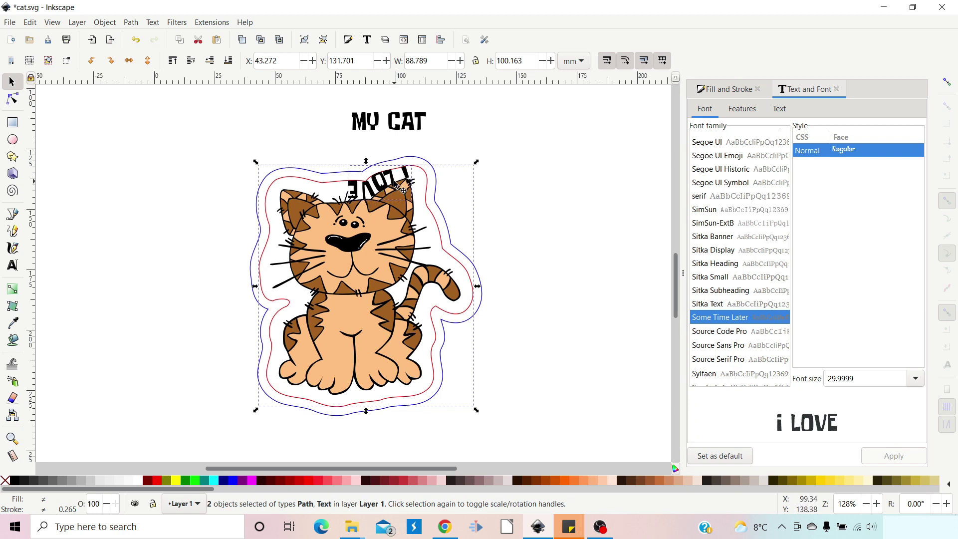
click(131, 22)
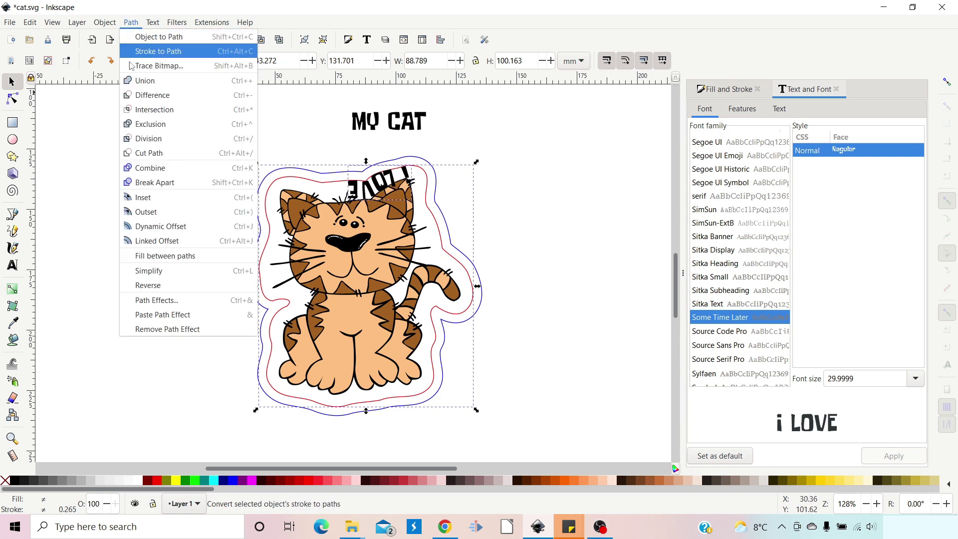
click(145, 284)
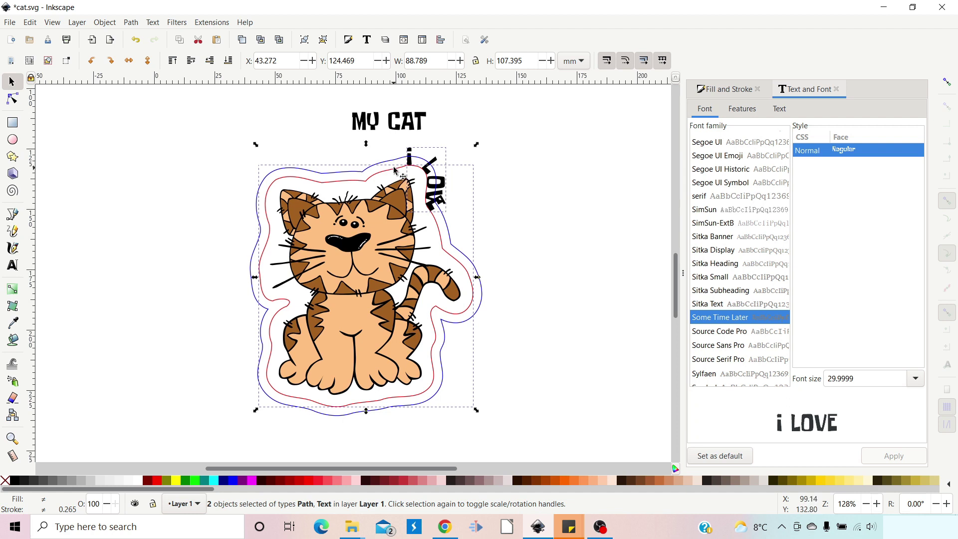
Remove the I LOVE text from the outline path and move it above the cat, beside MY CAT.
click(5, 265)
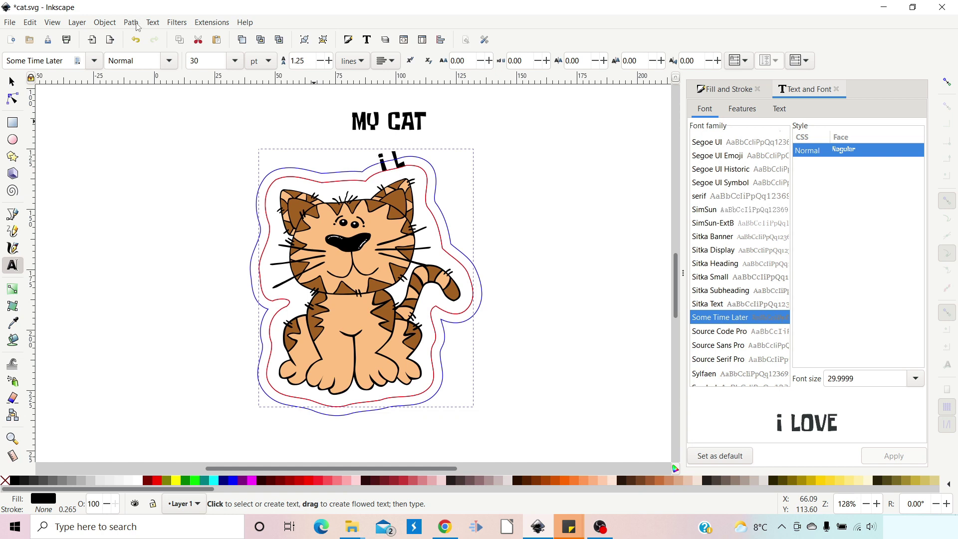
click(155, 23)
click(172, 92)
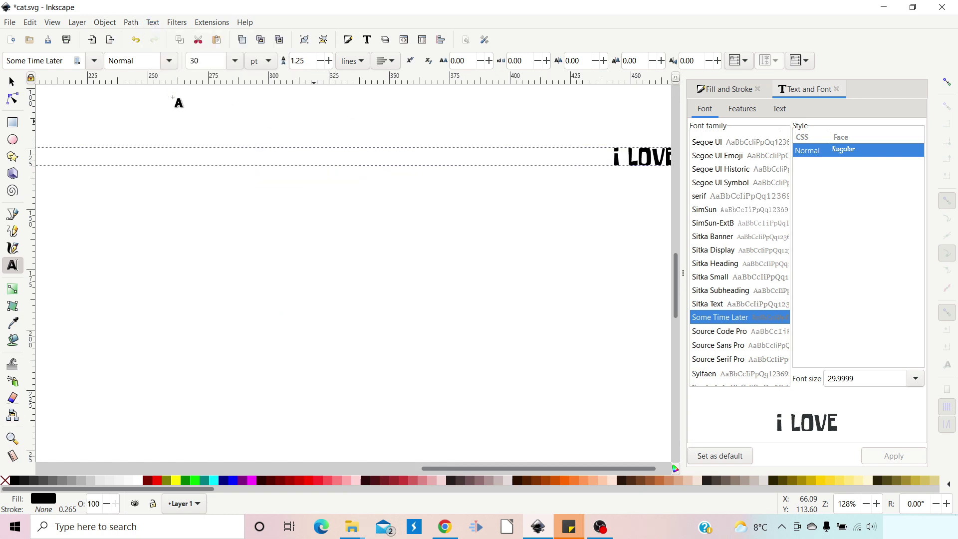
drag(568, 162, 2, 145)
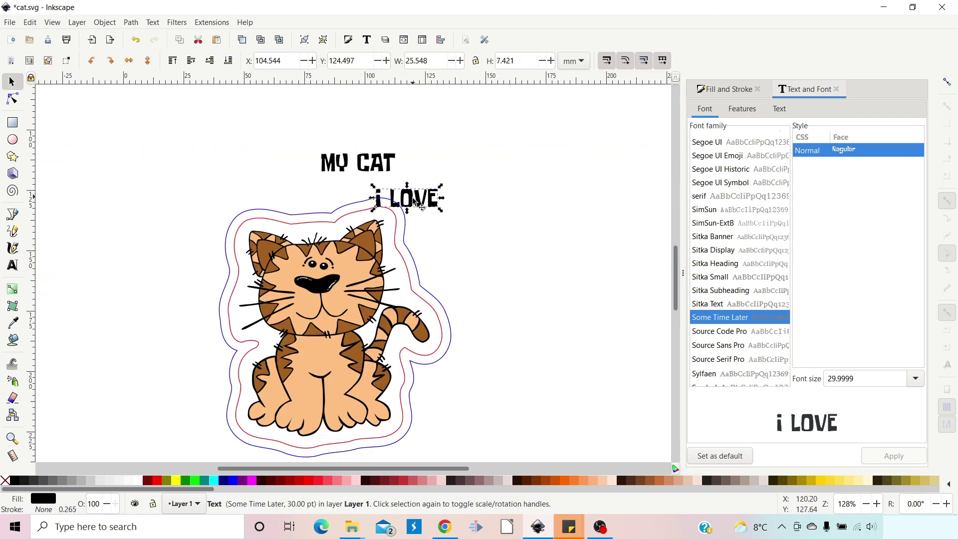
drag(418, 200, 477, 148)
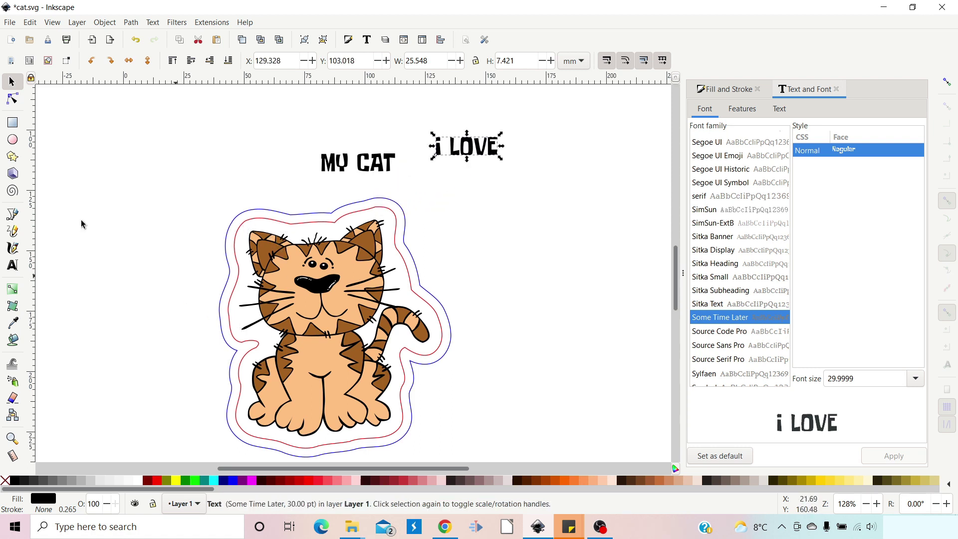
Draw a rectangle about 96 by 32 mm across the cat's ears and use it to cut the red outline with Cut Path.
click(13, 122)
drag(200, 173, 431, 248)
click(12, 82)
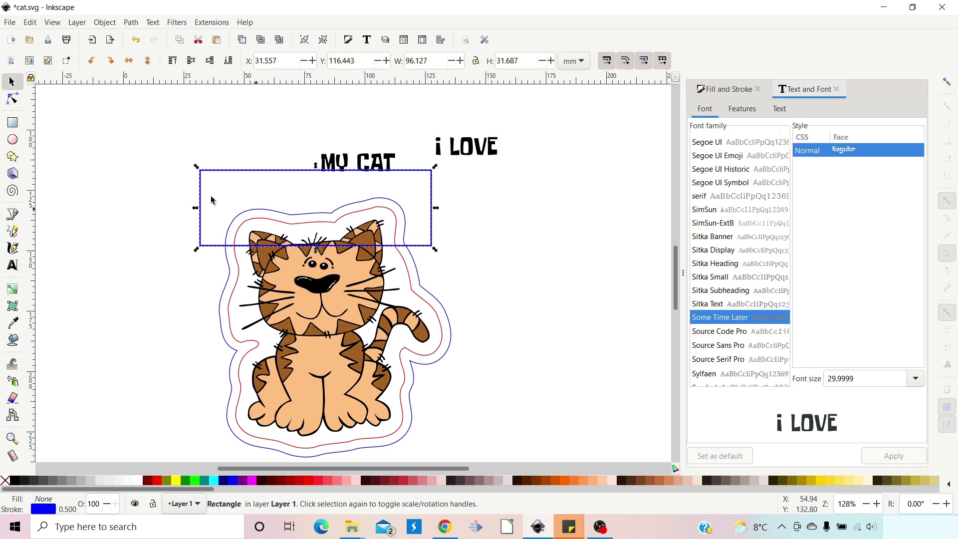
shift+click(406, 271)
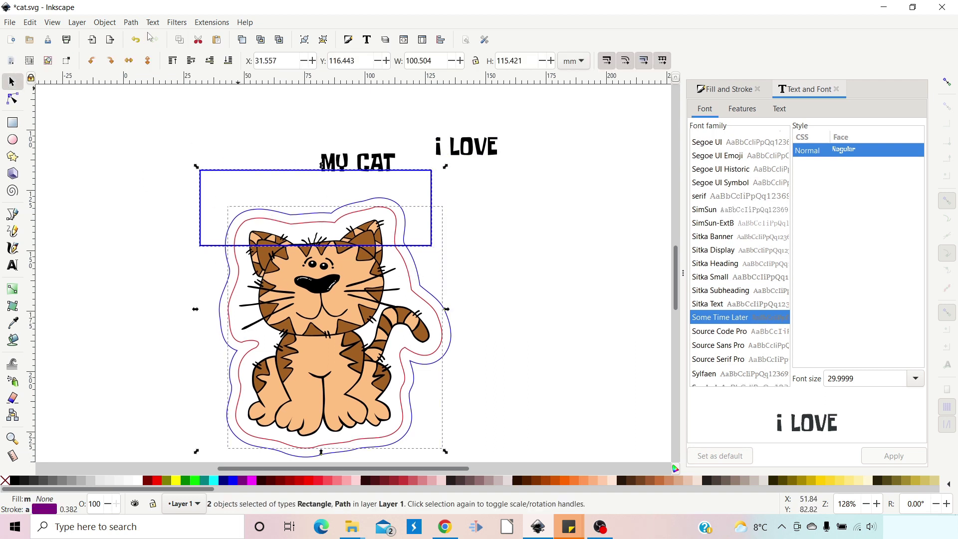
click(130, 23)
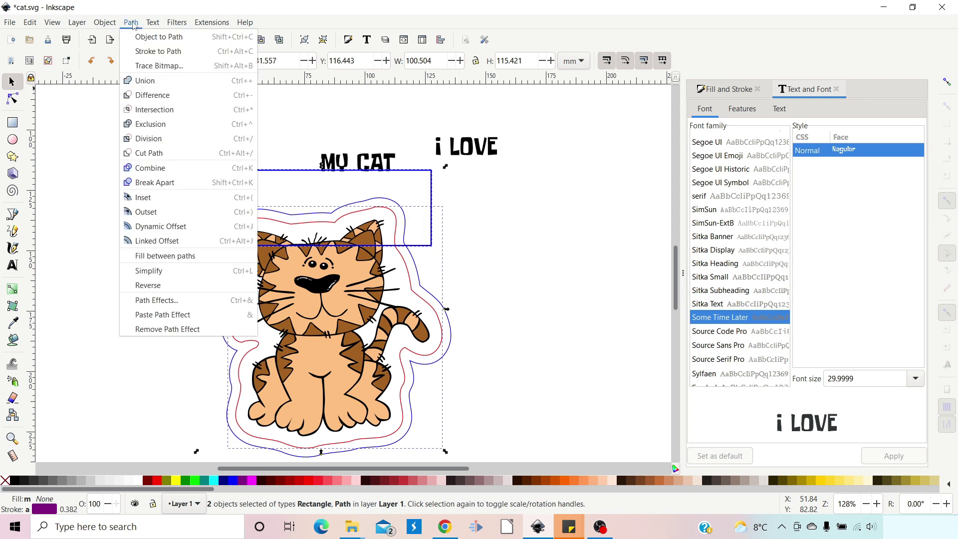
click(149, 153)
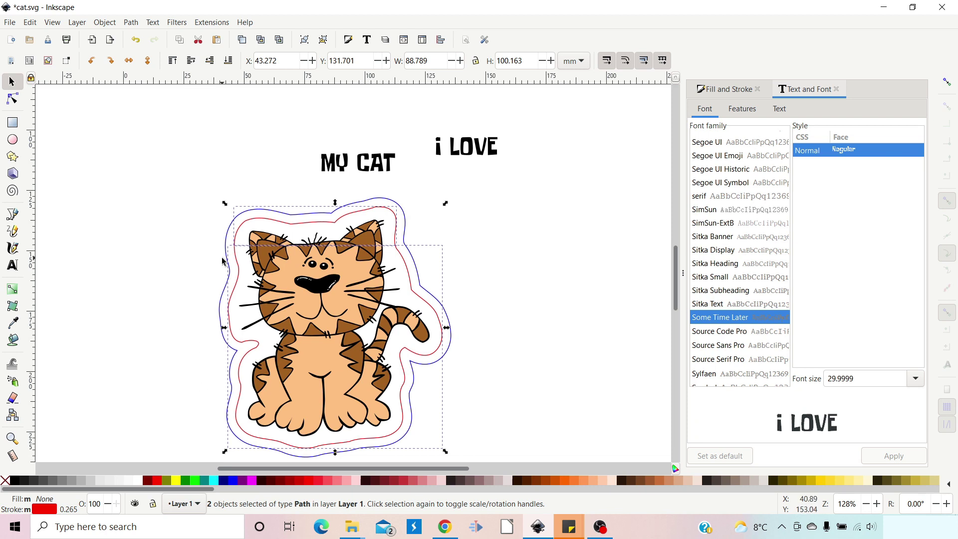
click(532, 236)
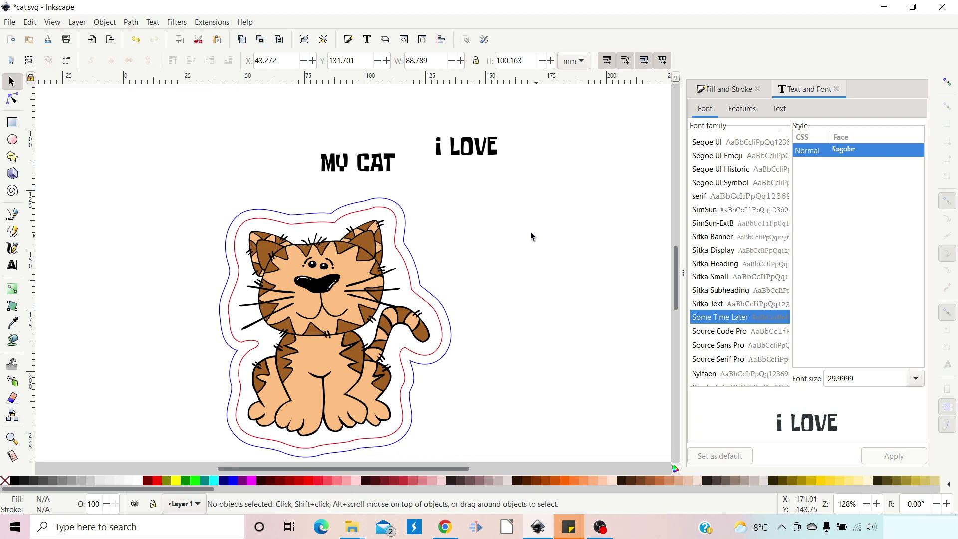
Put the I LOVE text on the upper segment of the cut red outline.
click(363, 214)
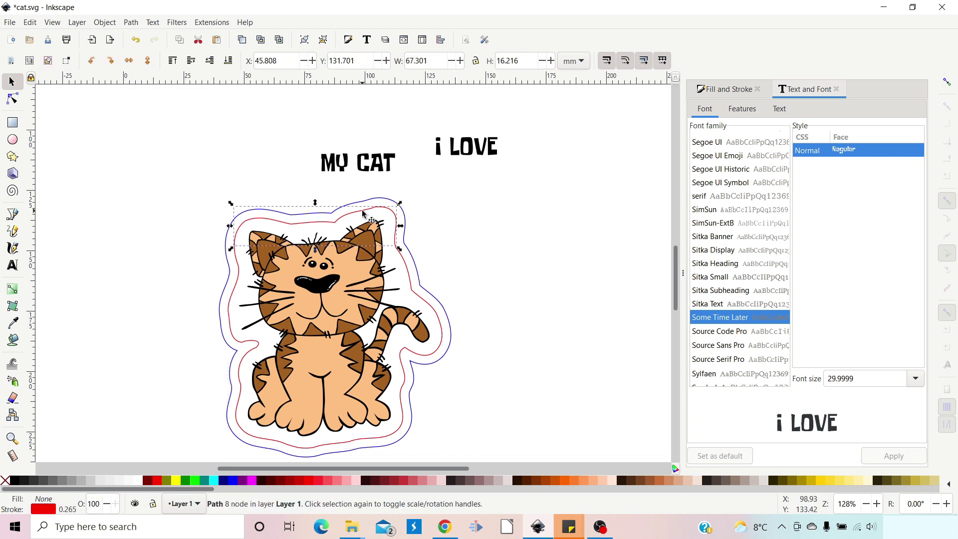
shift+click(459, 156)
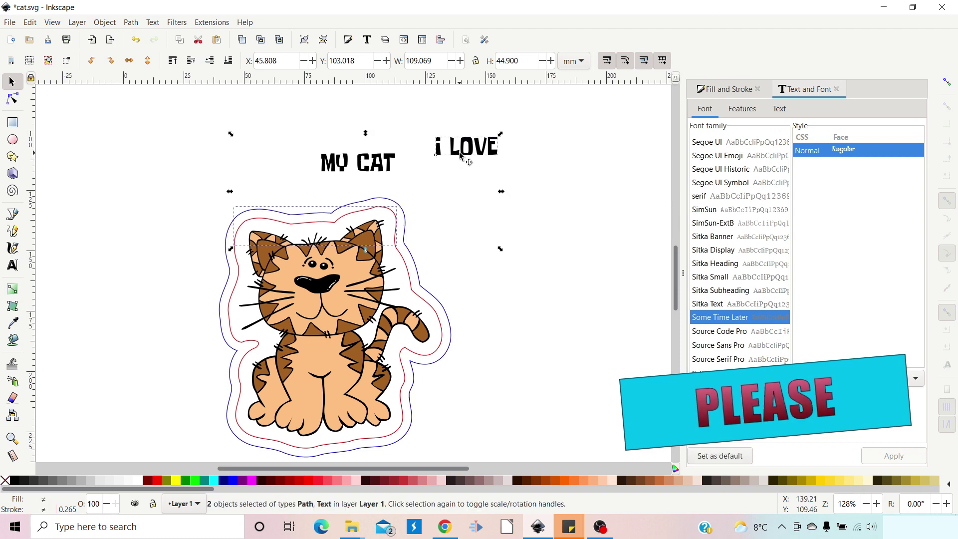
click(152, 22)
click(188, 79)
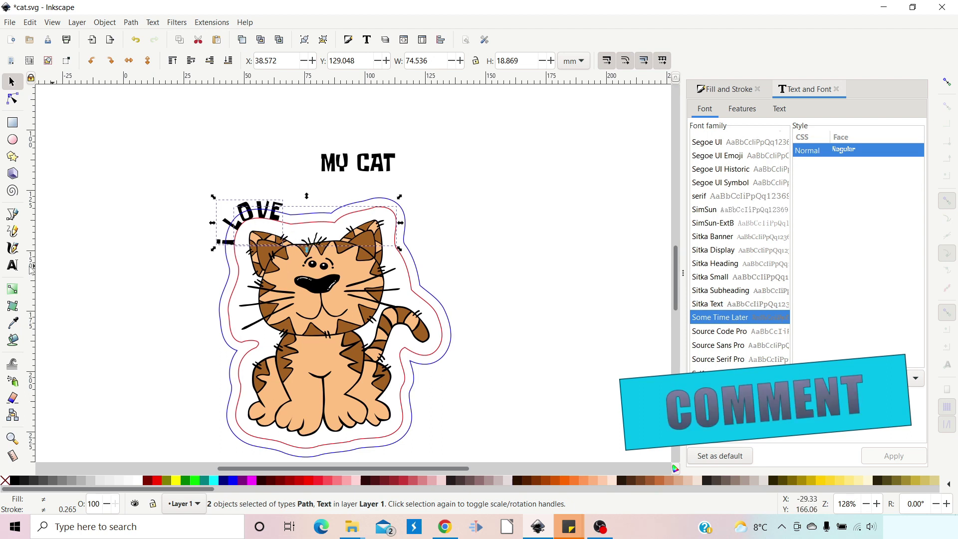
Shift the I LOVE text along the upper path segment until it sits between the cat's ears.
click(13, 265)
click(226, 243)
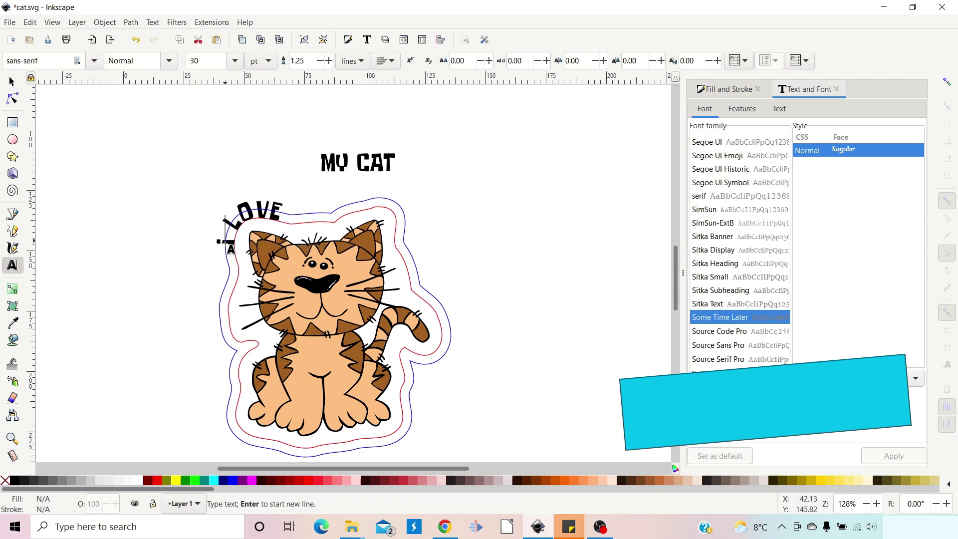
click(226, 243)
click(229, 230)
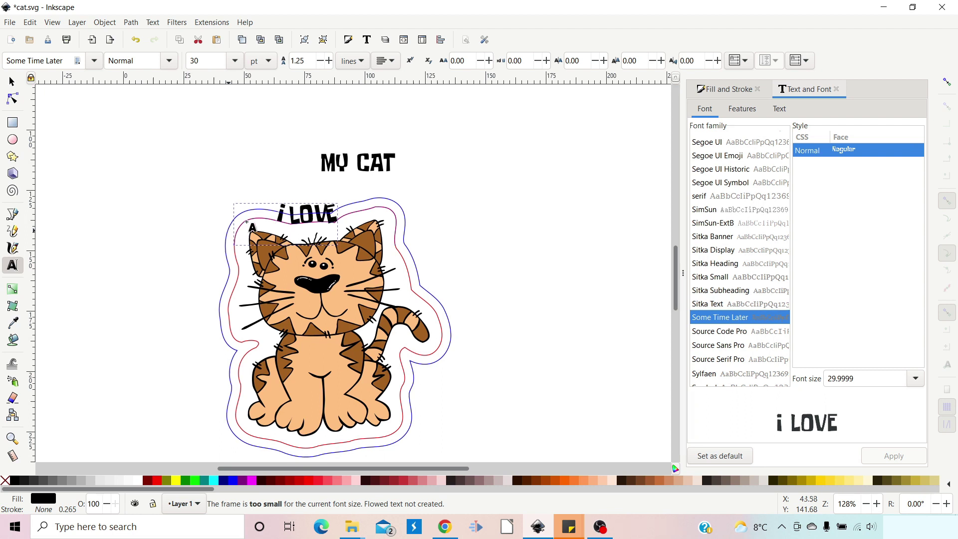
Enlarge the I LOVE text to 56 pt and shift it back along the path toward the cat's left ear.
click(64, 274)
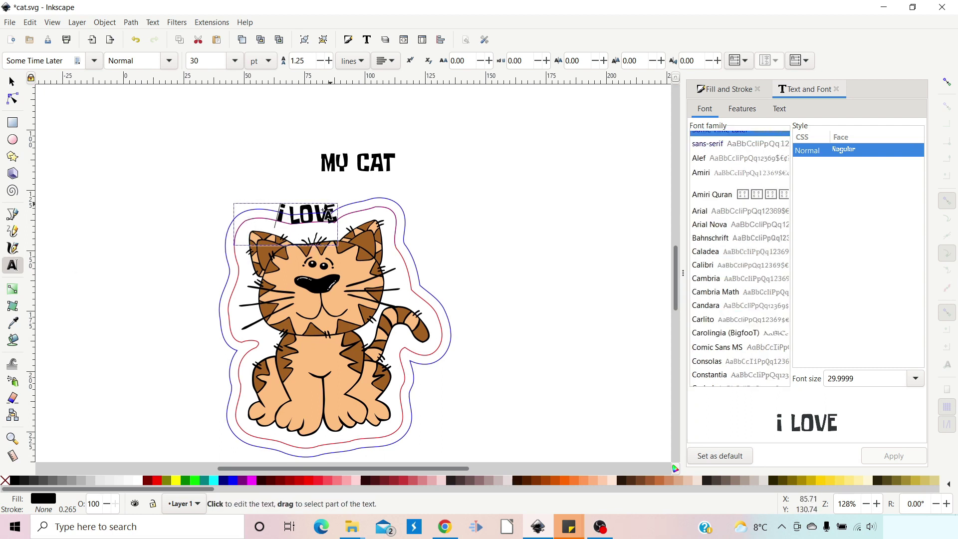
click(292, 227)
mouse_move(289, 219)
mouse_down()
mouse_move(339, 218)
mouse_move(276, 215)
mouse_up()
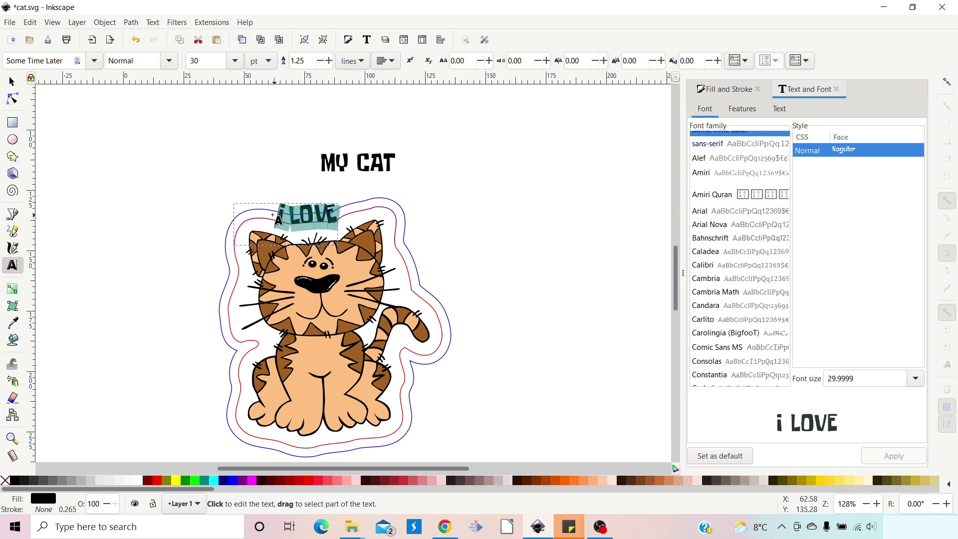
click(234, 60)
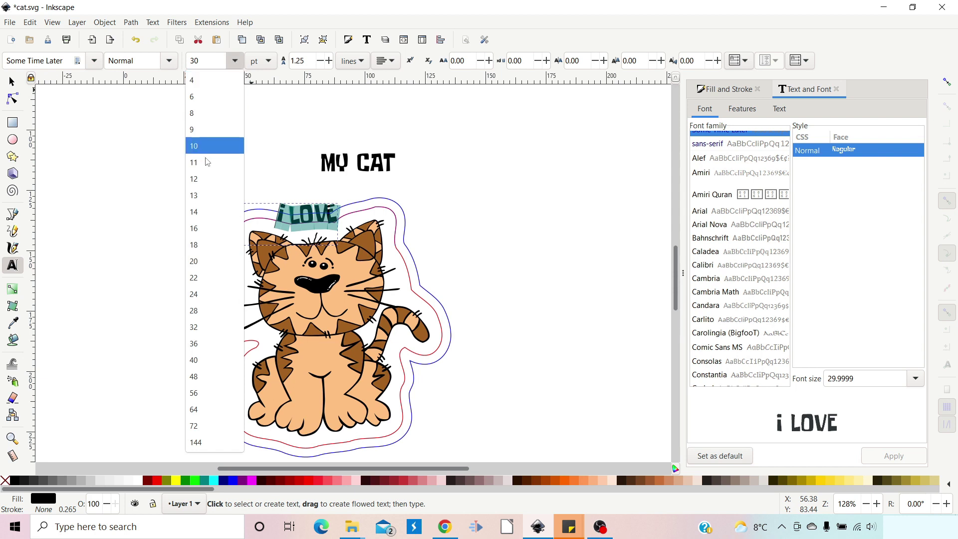
click(204, 376)
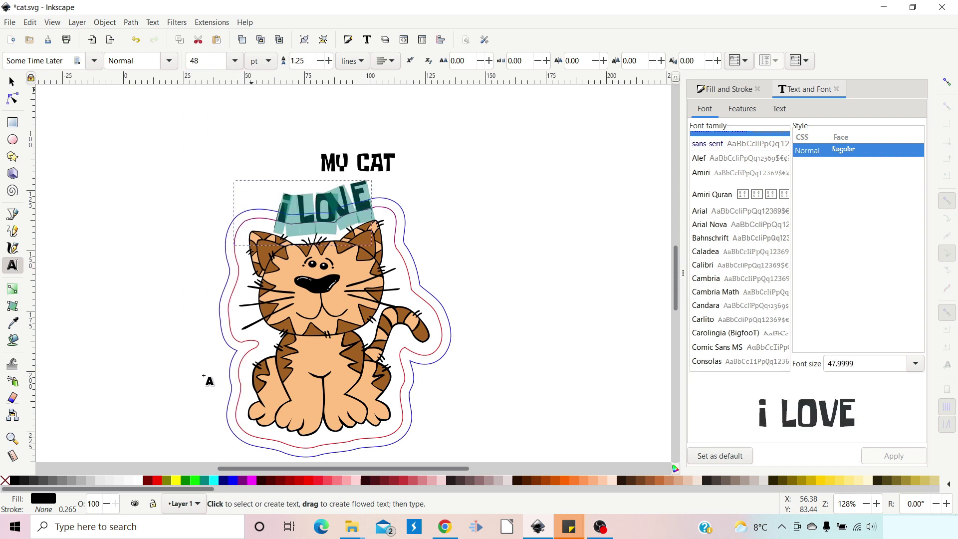
click(234, 60)
click(207, 397)
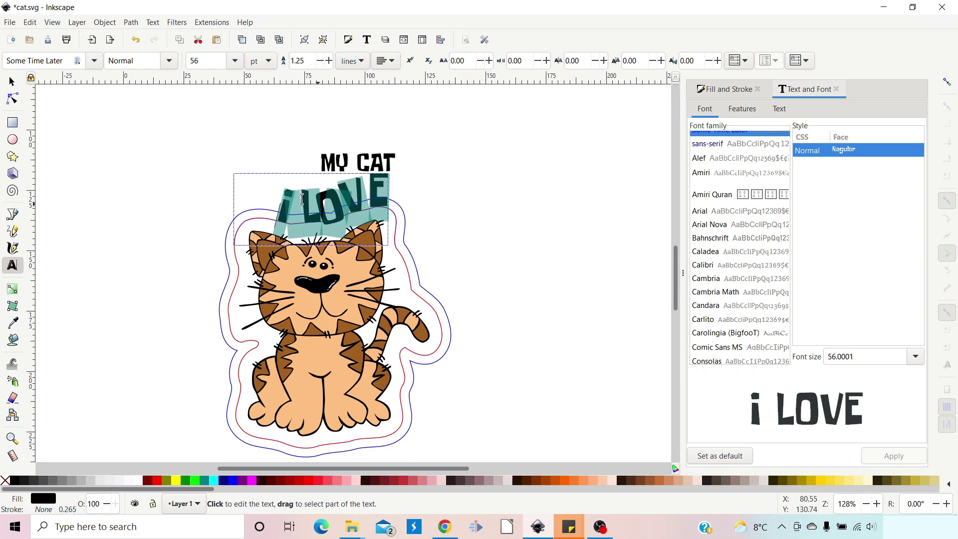
click(280, 216)
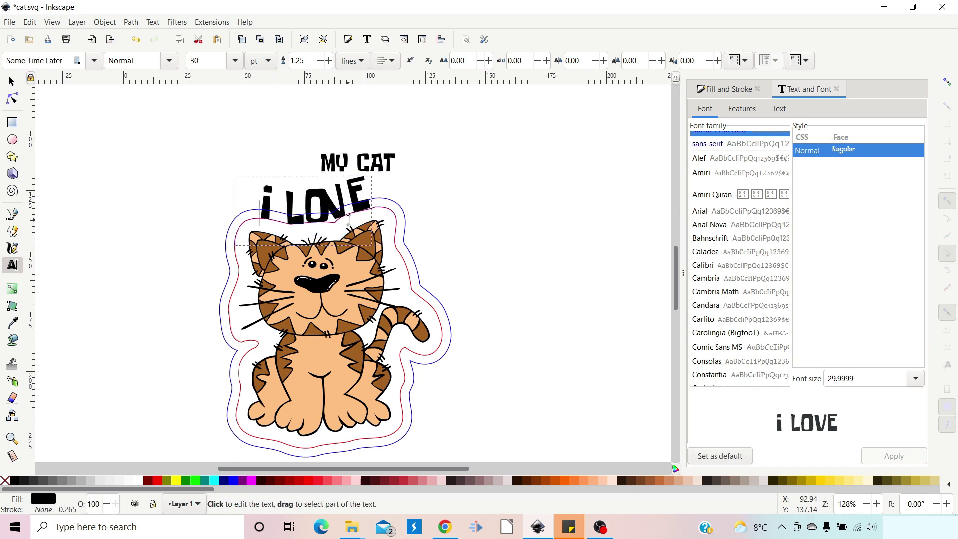
Widen the letter spacing of the O in LOVE to more than 7 px.
click(317, 209)
drag(317, 208, 333, 210)
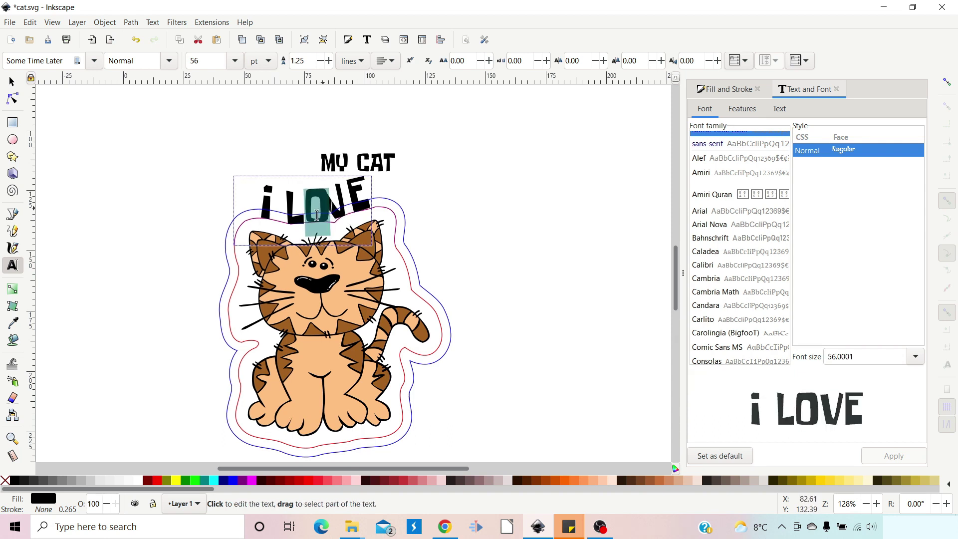
double_click(490, 61)
click(490, 61)
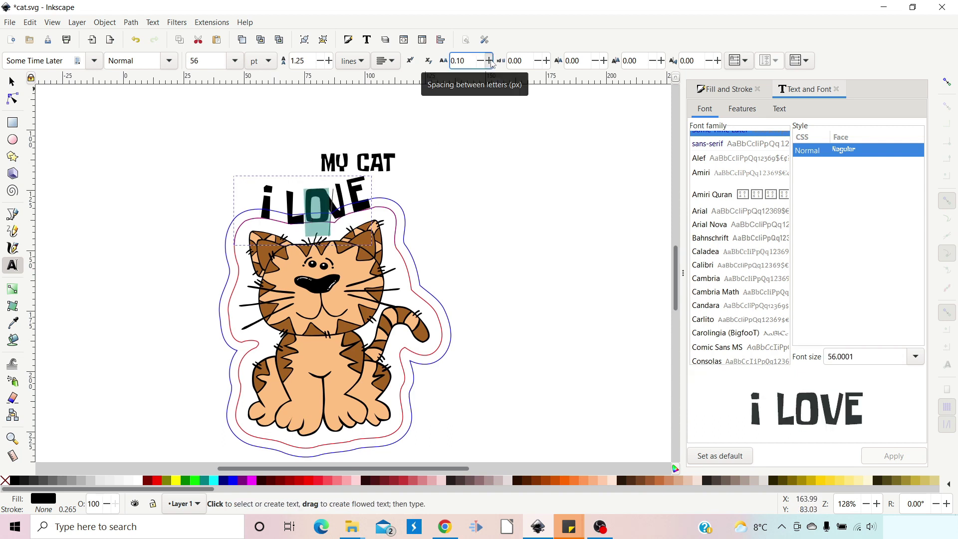
click(490, 61)
click(490, 61)
click(490, 61)
click(490, 61)
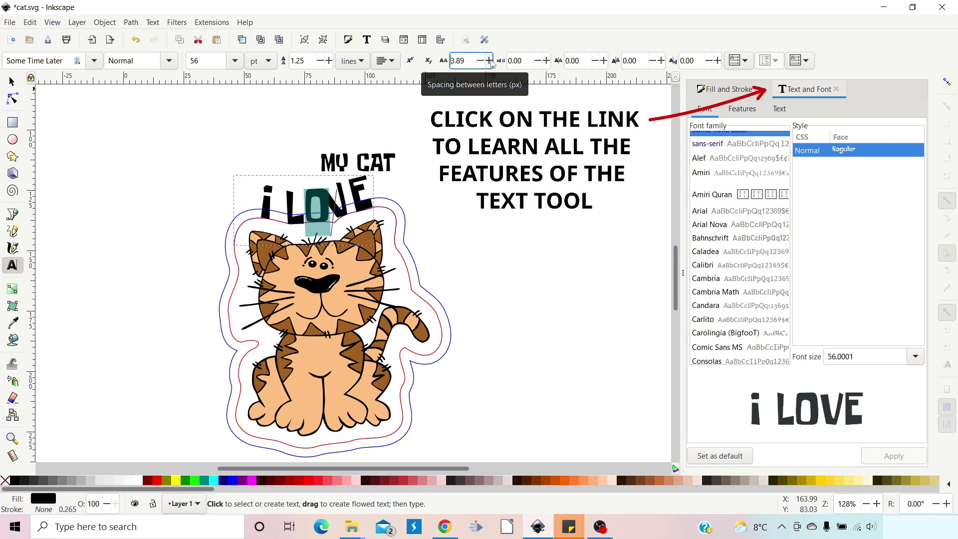
click(490, 61)
click(490, 61)
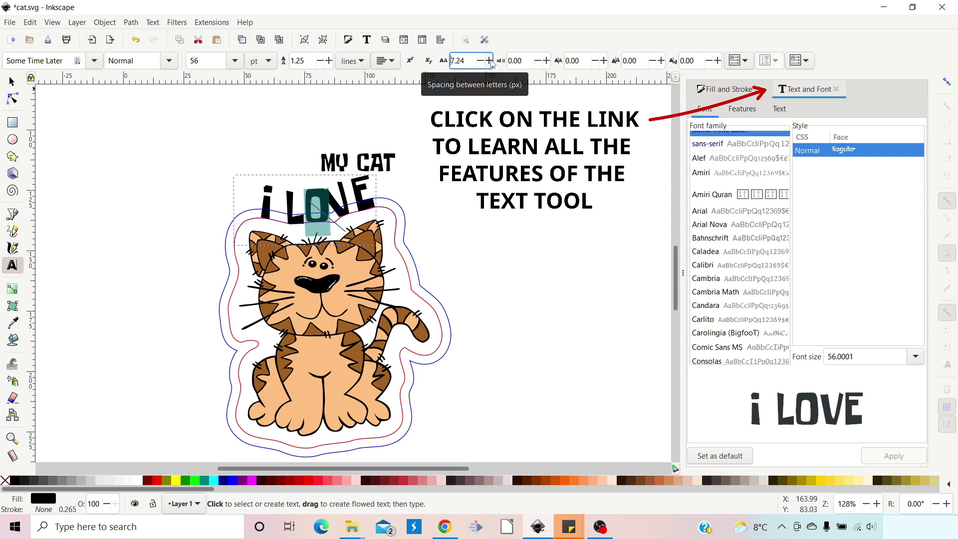
click(490, 61)
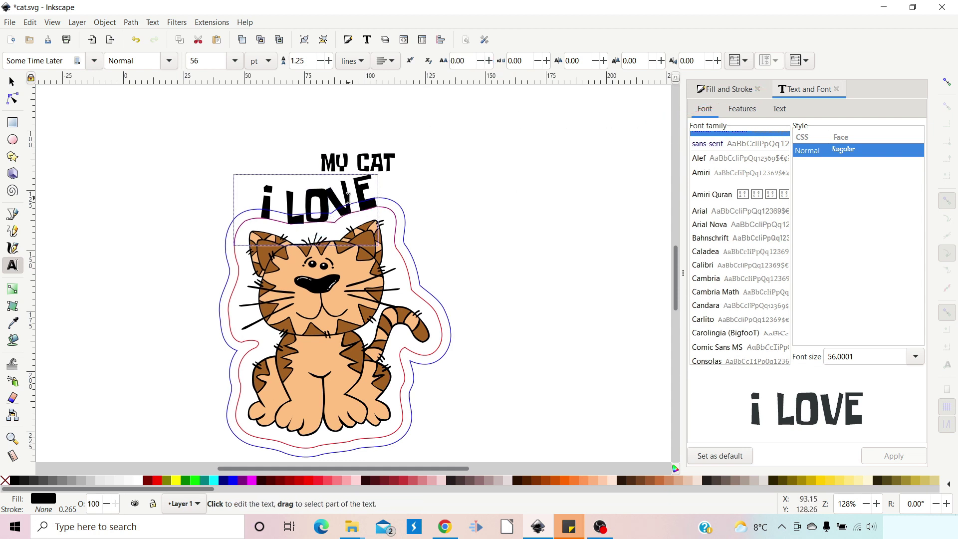
Rotate the letter V in LOVE by 9.40 degrees.
drag(333, 197, 351, 198)
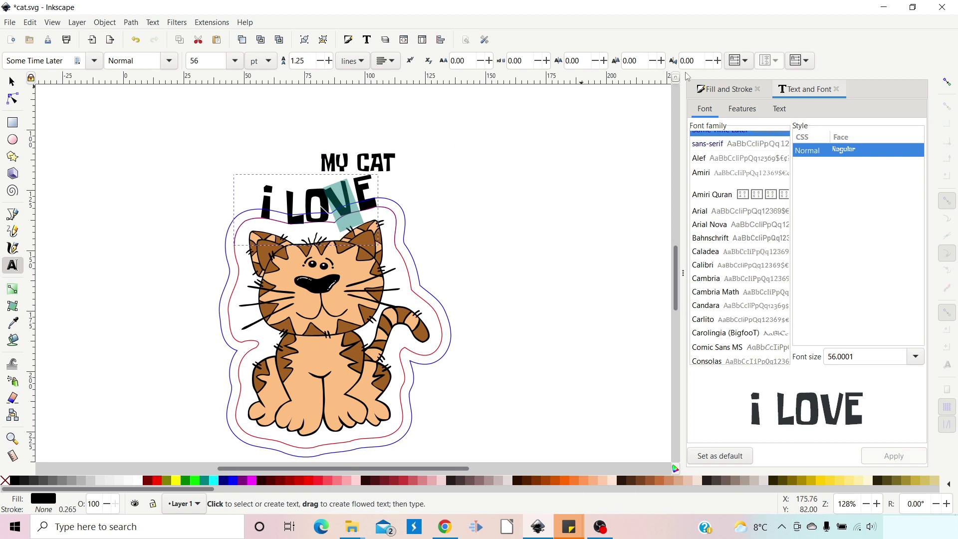
click(718, 63)
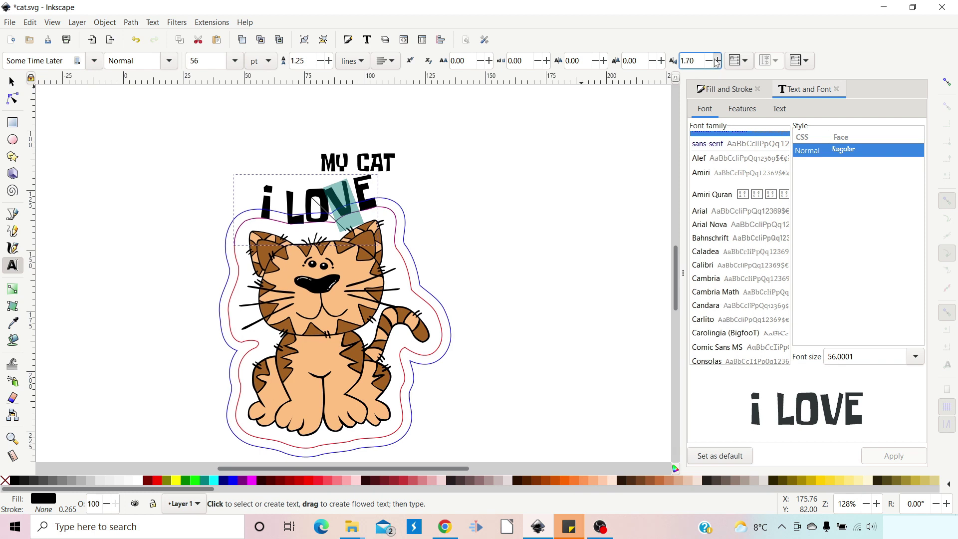
drag(717, 63, 718, 63)
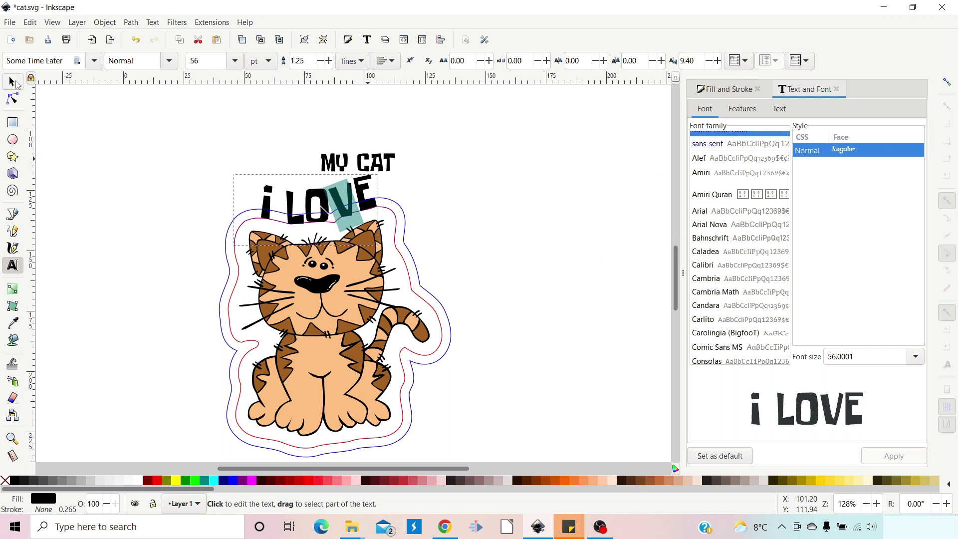
Set the horizontal kerning of the letter i in I LOVE to -5.00 px.
drag(259, 210, 274, 209)
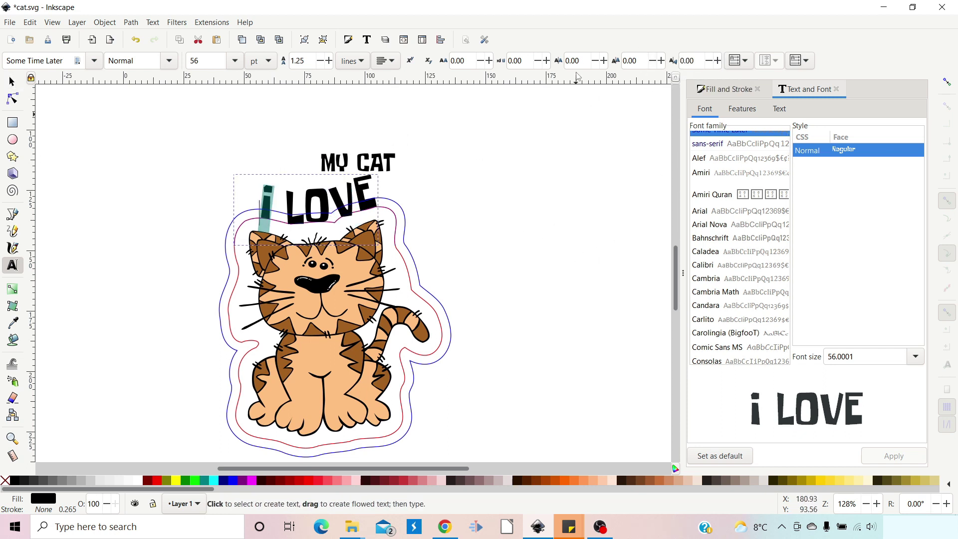
click(597, 64)
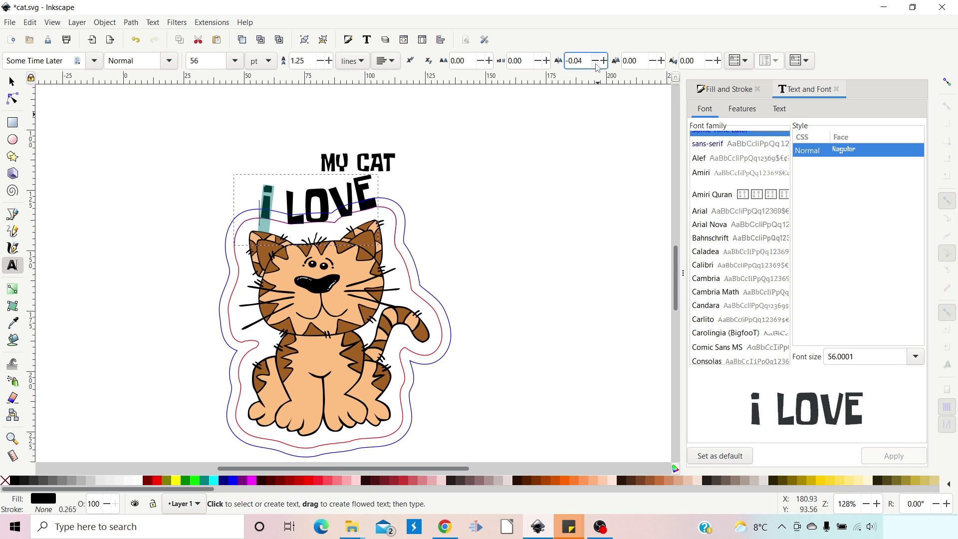
click(595, 64)
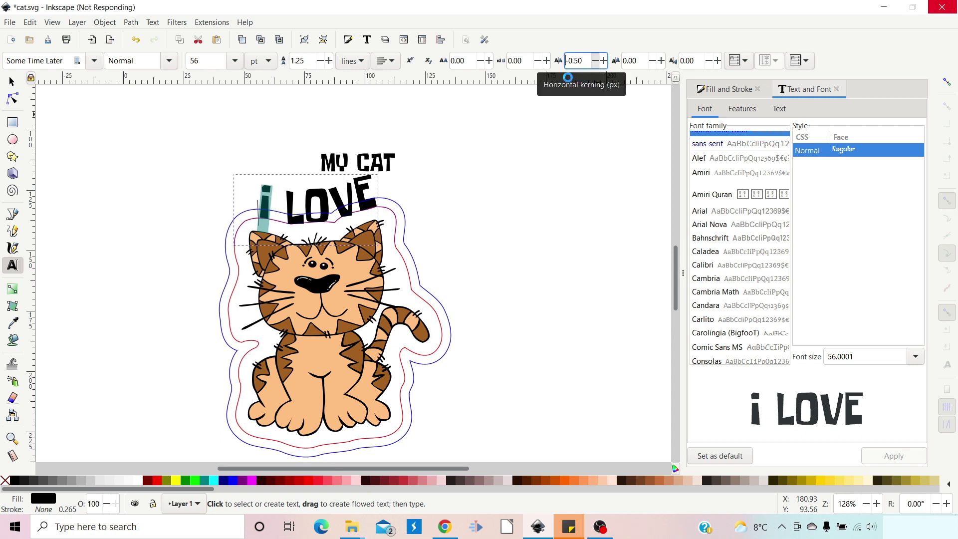
click(134, 311)
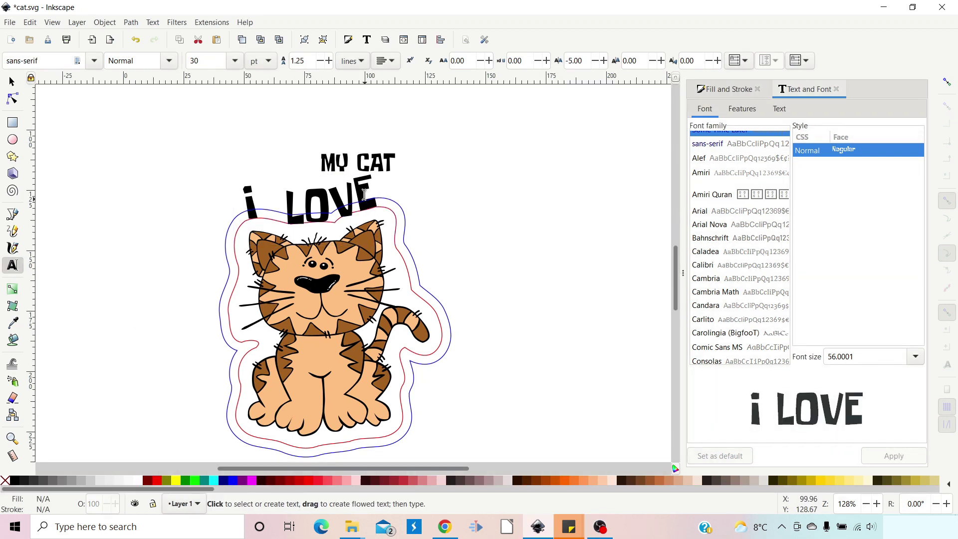
Set the character rotation of the E in LOVE to 7 degrees and deselect the text.
drag(364, 195, 379, 200)
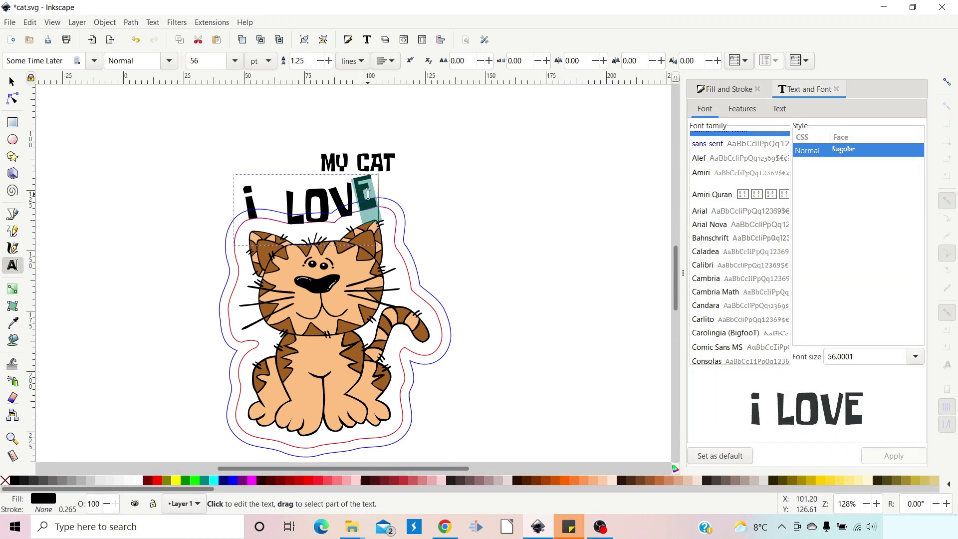
click(717, 63)
click(717, 61)
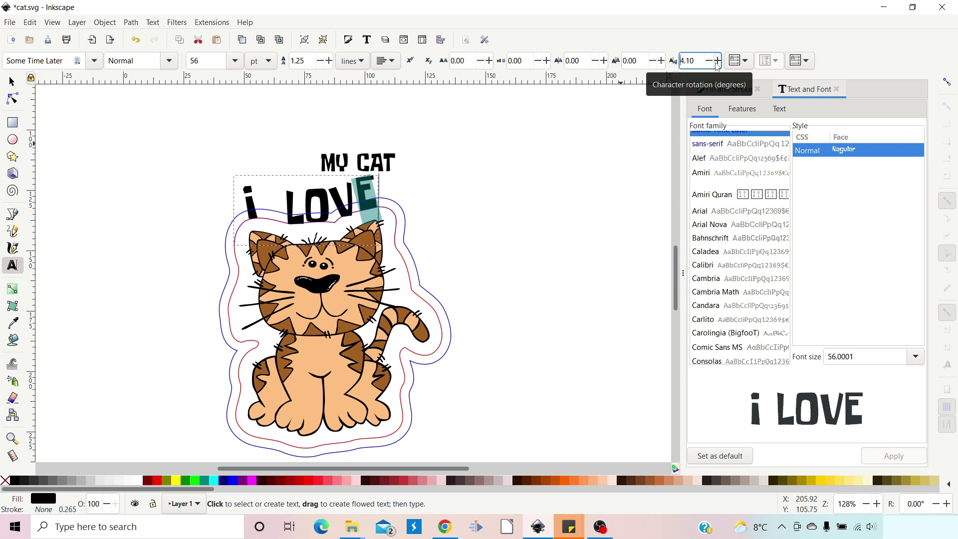
click(717, 61)
double_click(682, 61)
text(5.0)
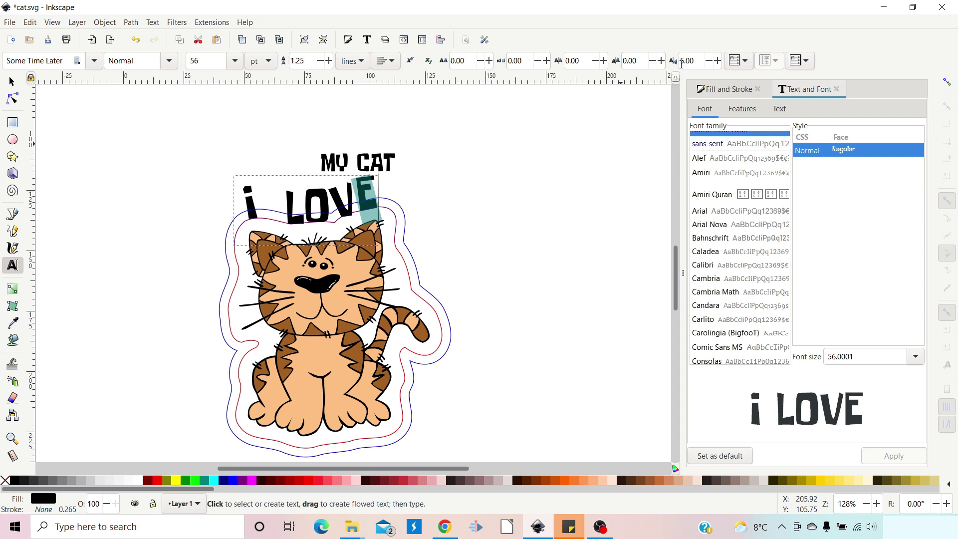
text(7)
key(Return)
click(600, 277)
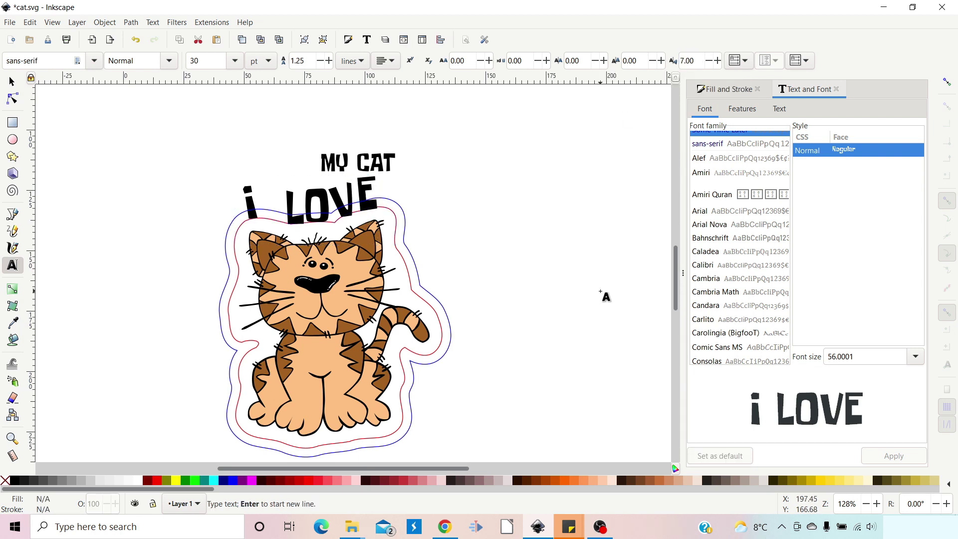
Put the MY CAT text on the blue outer outline and shift it along the path to below the cat's feet.
click(12, 81)
click(399, 207)
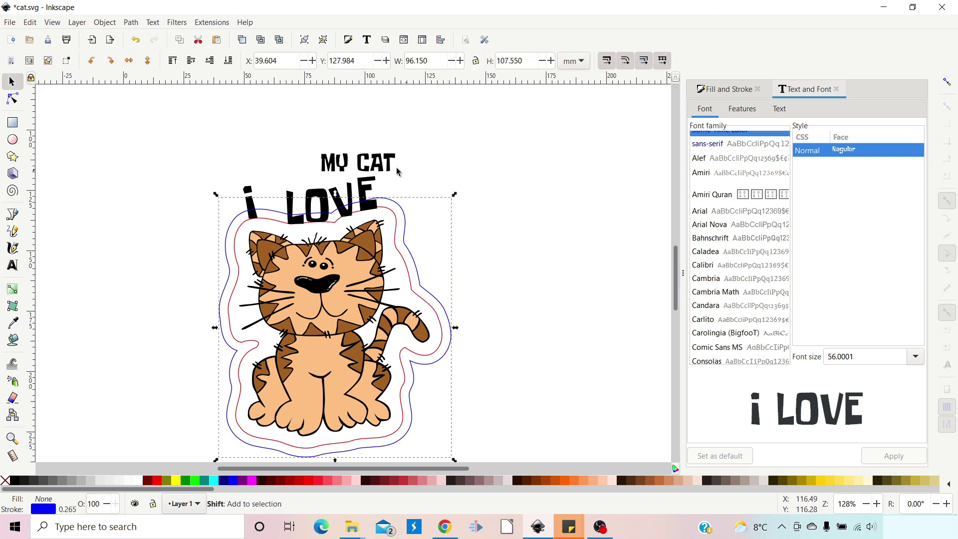
shift+click(380, 166)
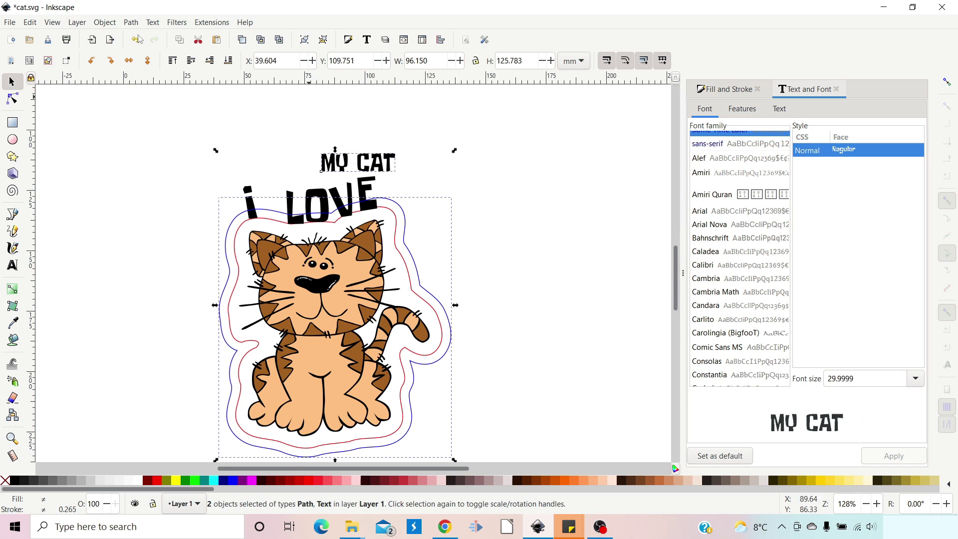
click(155, 23)
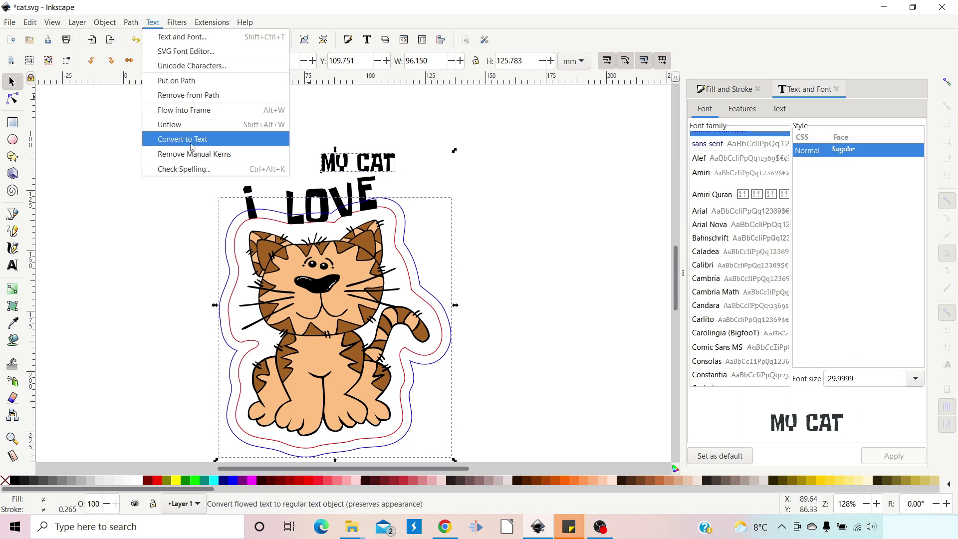
click(190, 81)
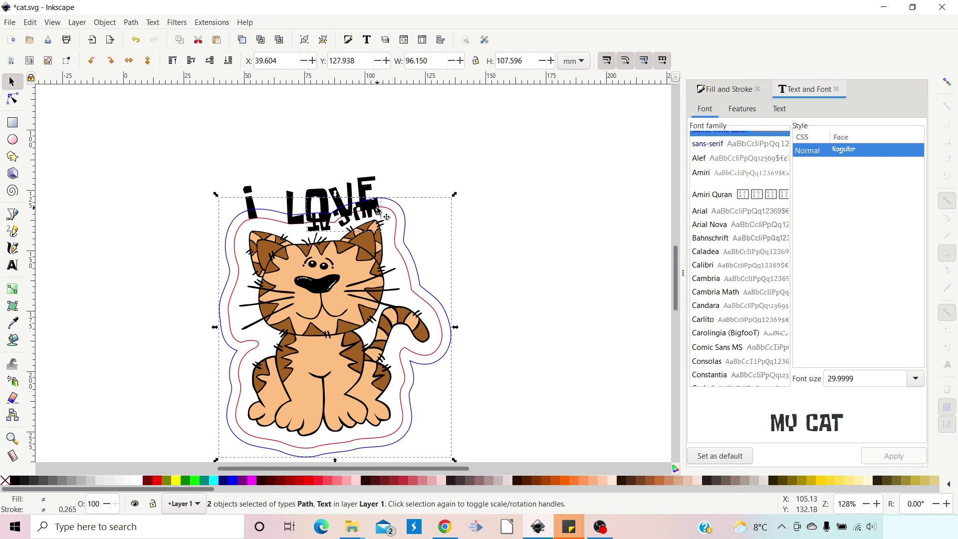
click(13, 267)
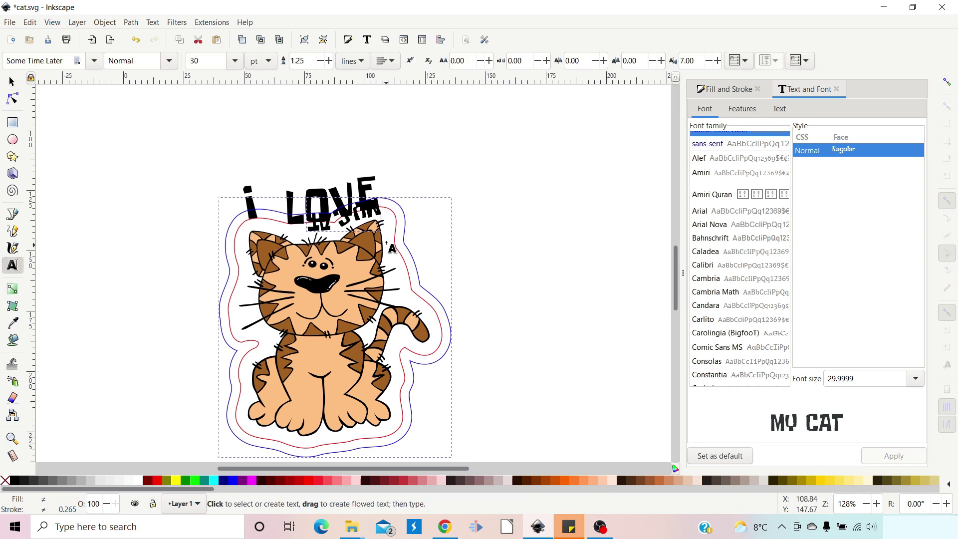
click(378, 202)
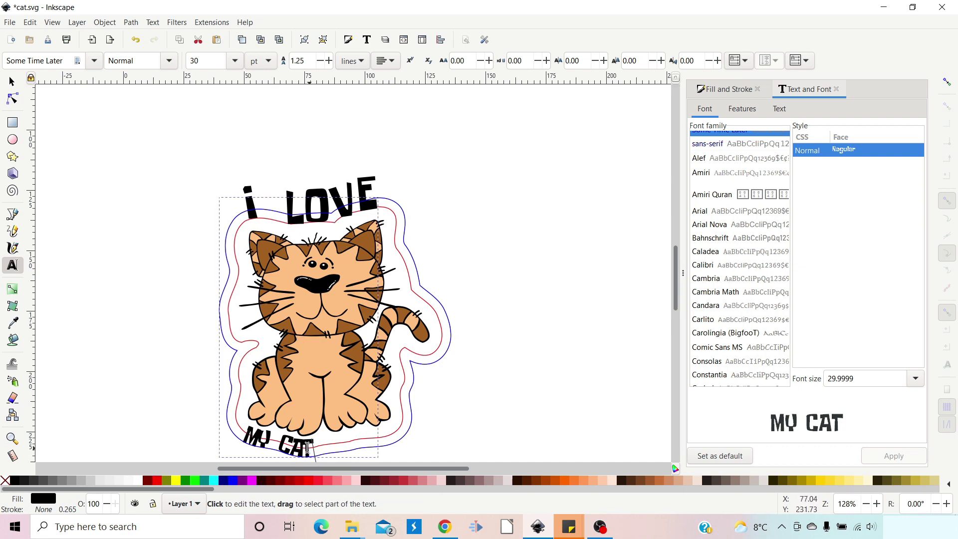
Set the MY CAT text's font size to 56 pt and shift it along the outline until it is centred under the feet.
drag(312, 448, 248, 440)
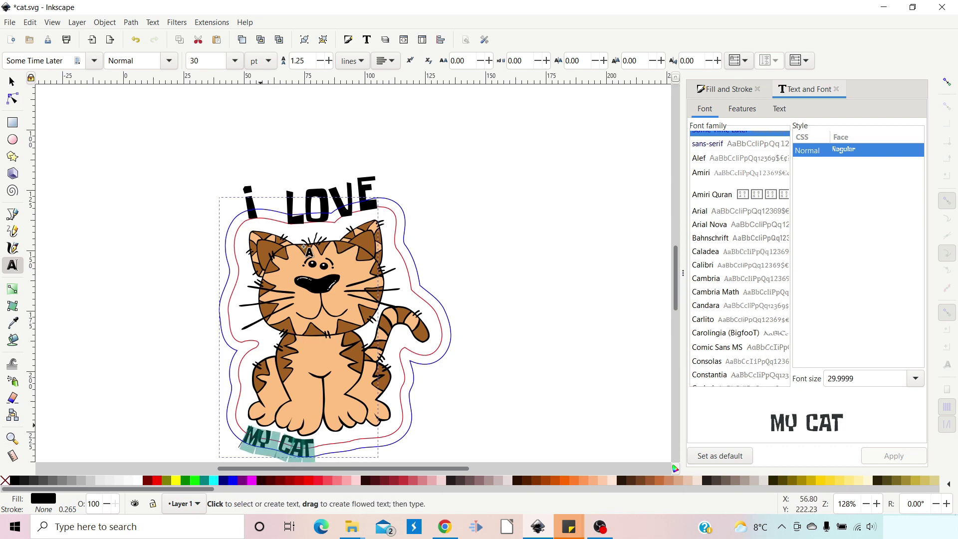
click(234, 60)
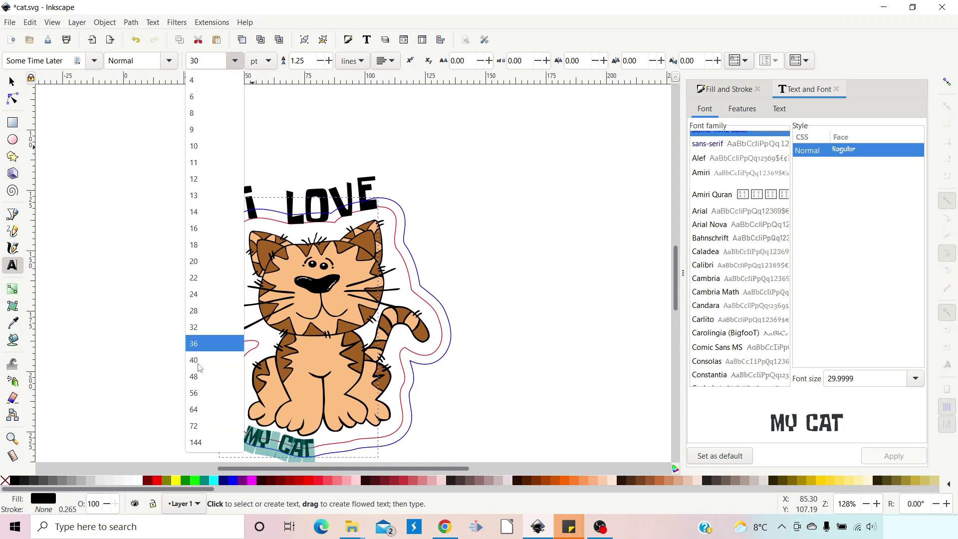
click(201, 394)
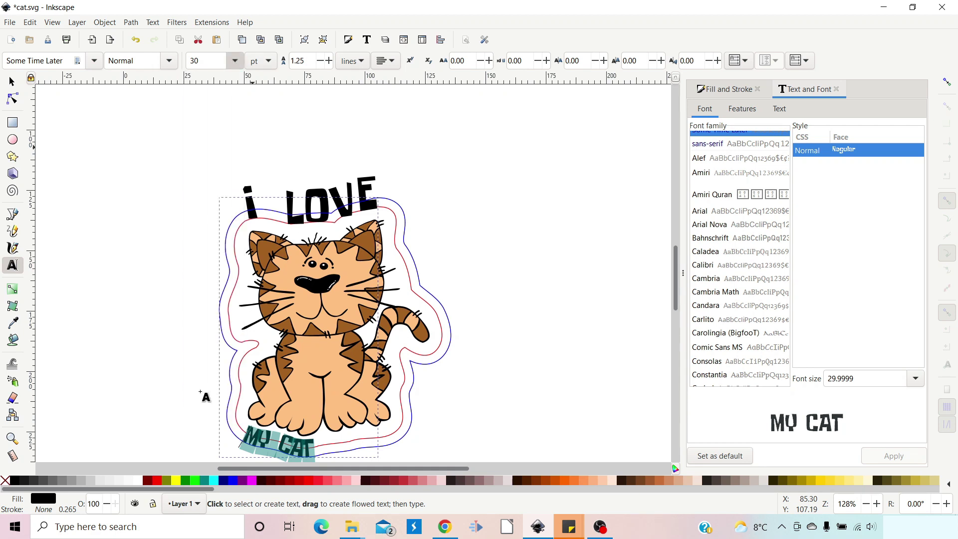
click(248, 437)
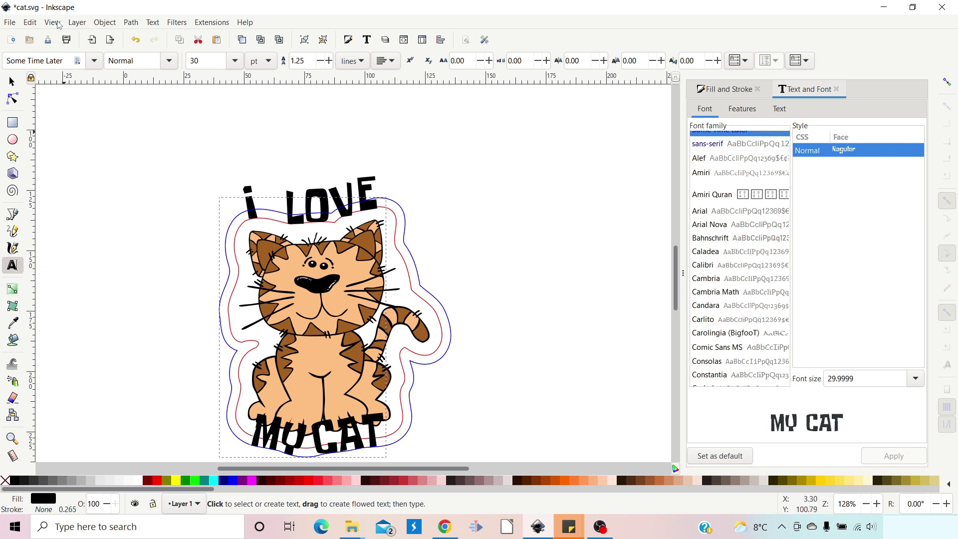
Apply a Dynamic Offset to the blue outer outline and expand it outward until MY CAT clears the cat's feet.
click(12, 82)
click(397, 226)
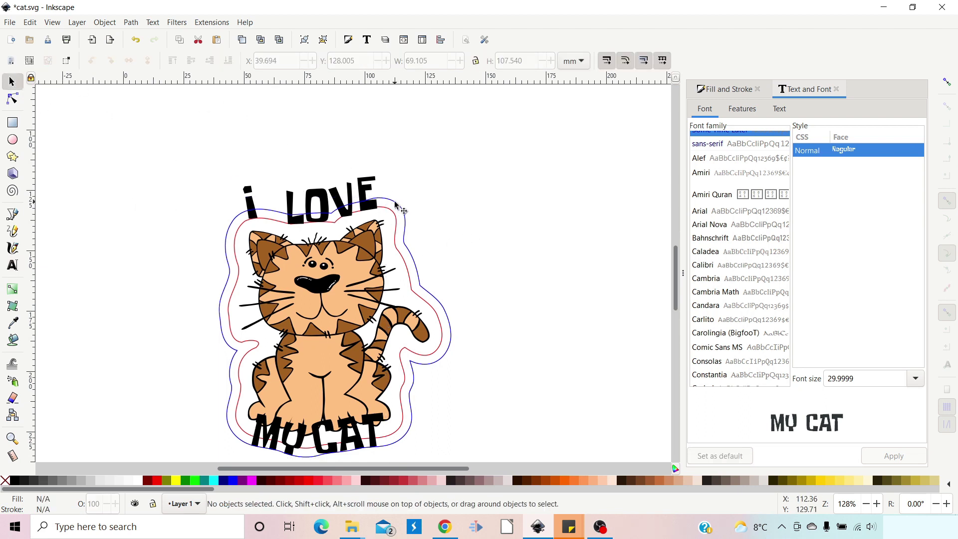
click(397, 205)
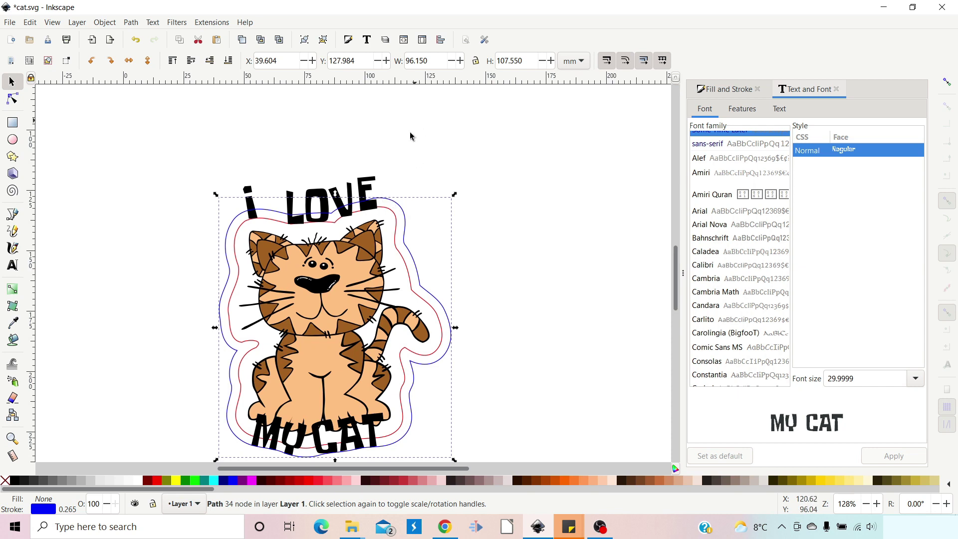
click(131, 22)
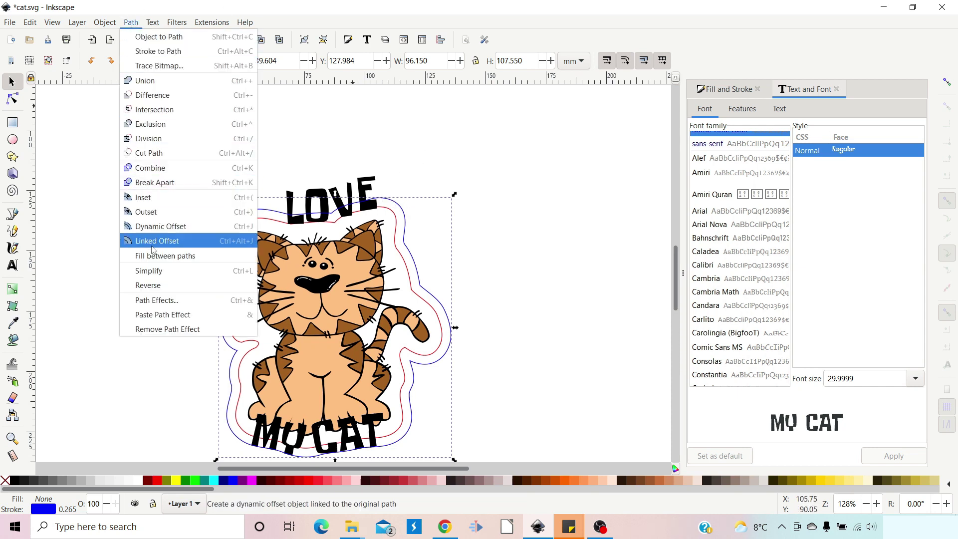
click(160, 228)
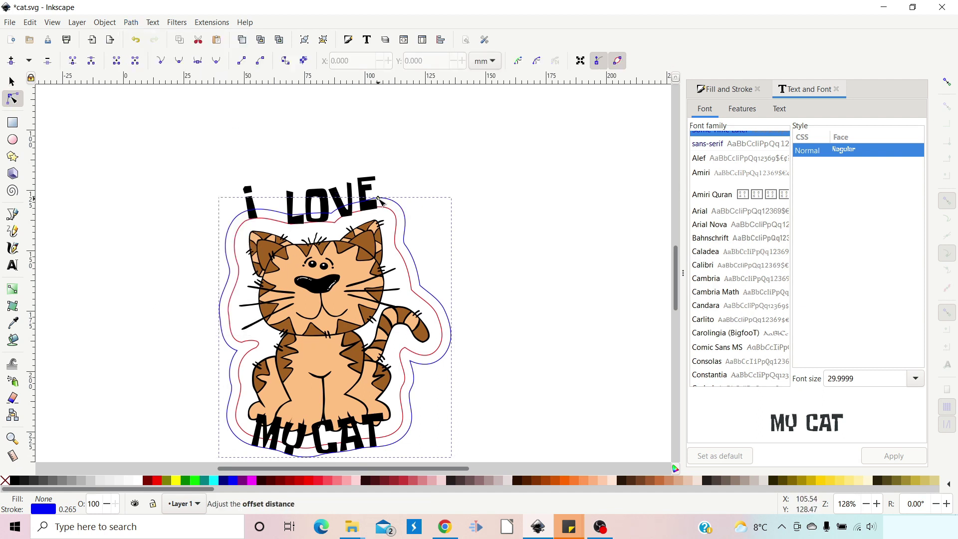
drag(381, 198, 392, 178)
scroll(282, 367, down, 4)
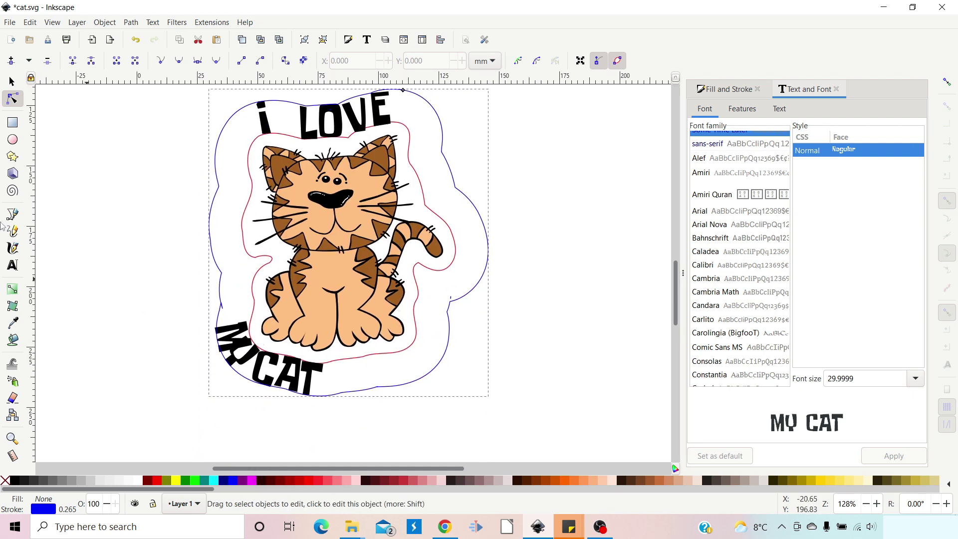
Shift MY CAT along the enlarged blue outline to beneath the feet and widen the gap between the two words.
click(12, 265)
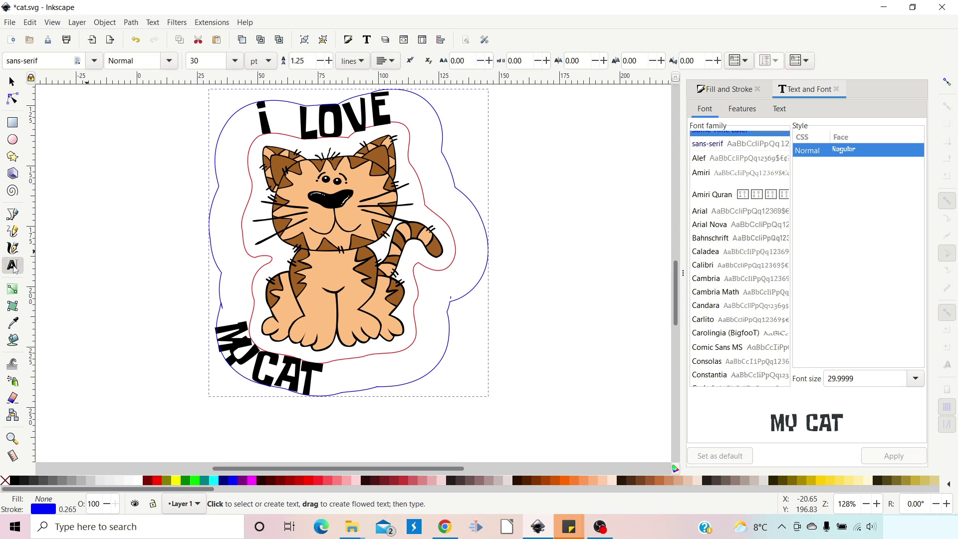
click(220, 325)
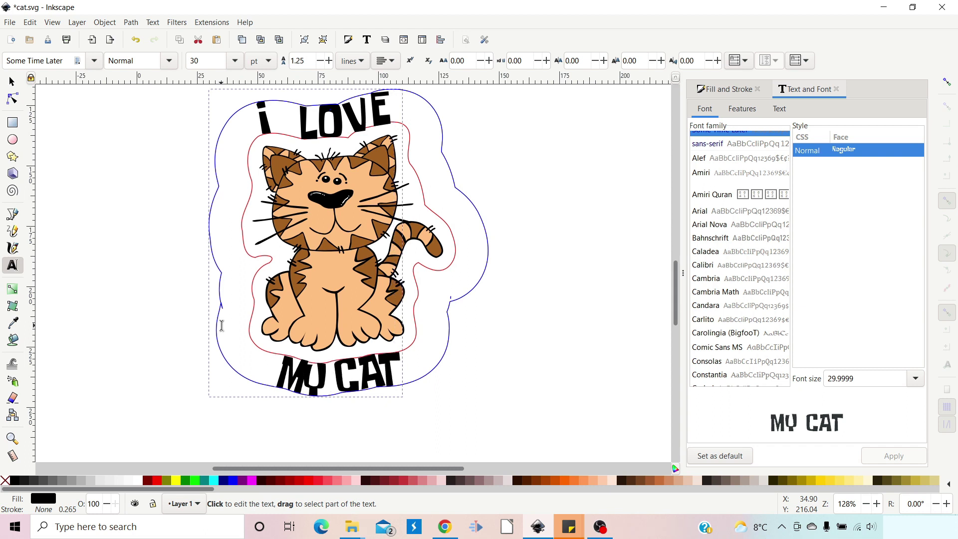
key(BackSpace)
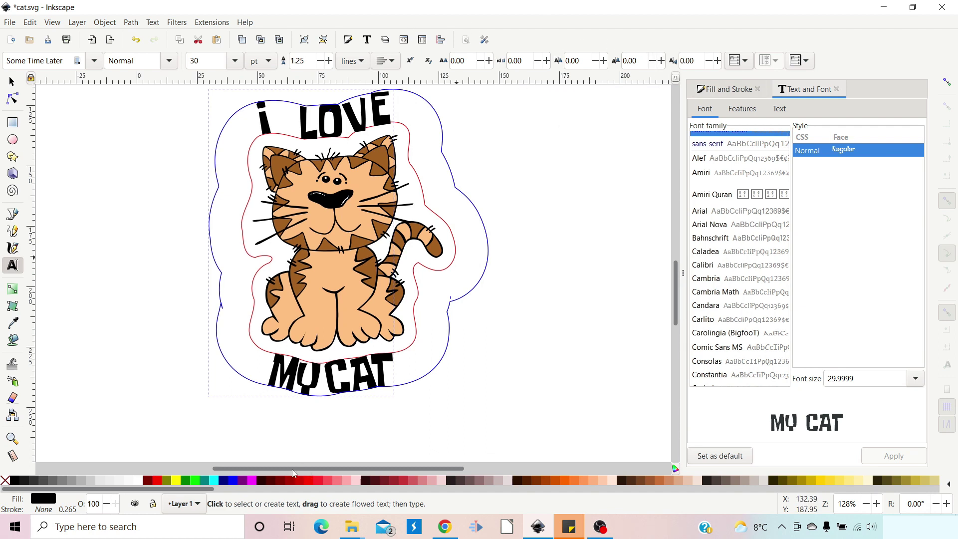
click(325, 376)
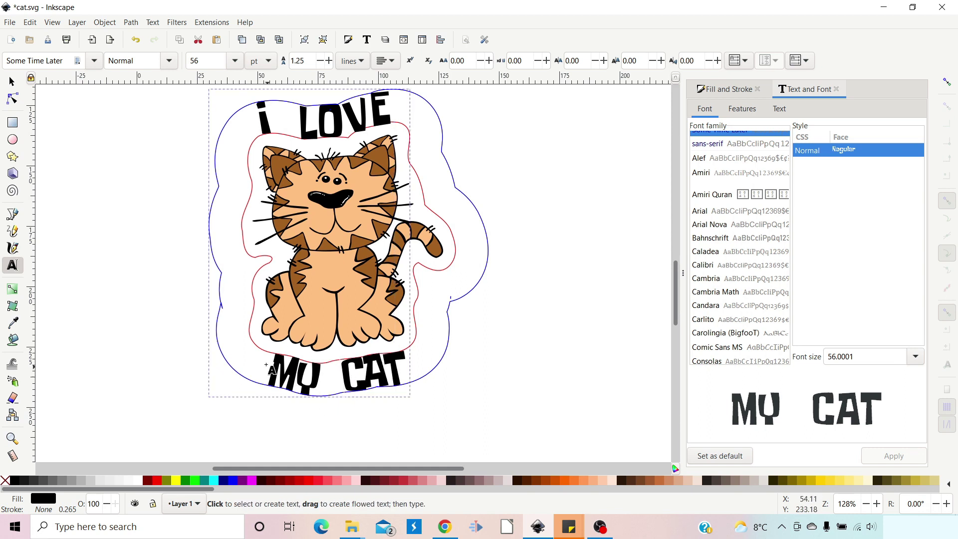
Select the whole MY CAT text and set its letter spacing to 1.00 px.
drag(269, 368, 415, 382)
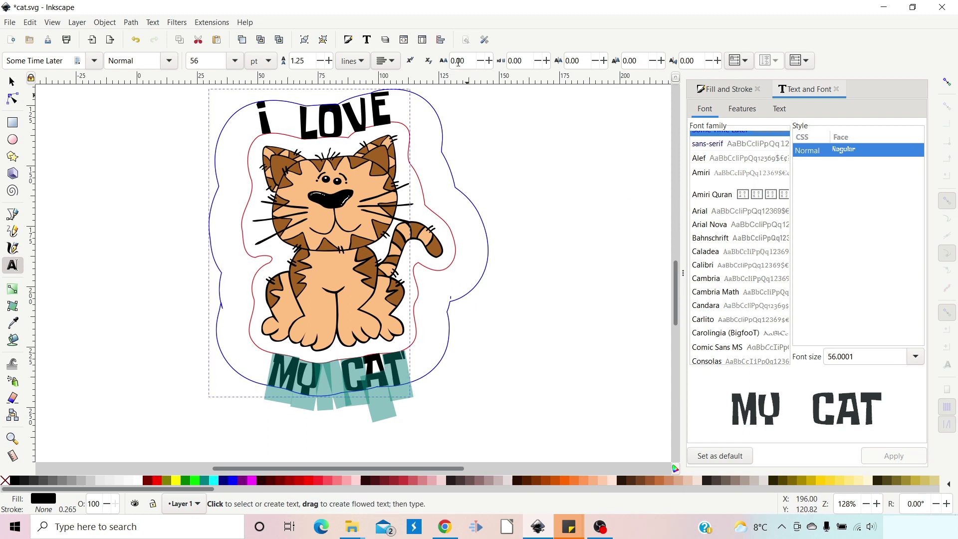
click(488, 60)
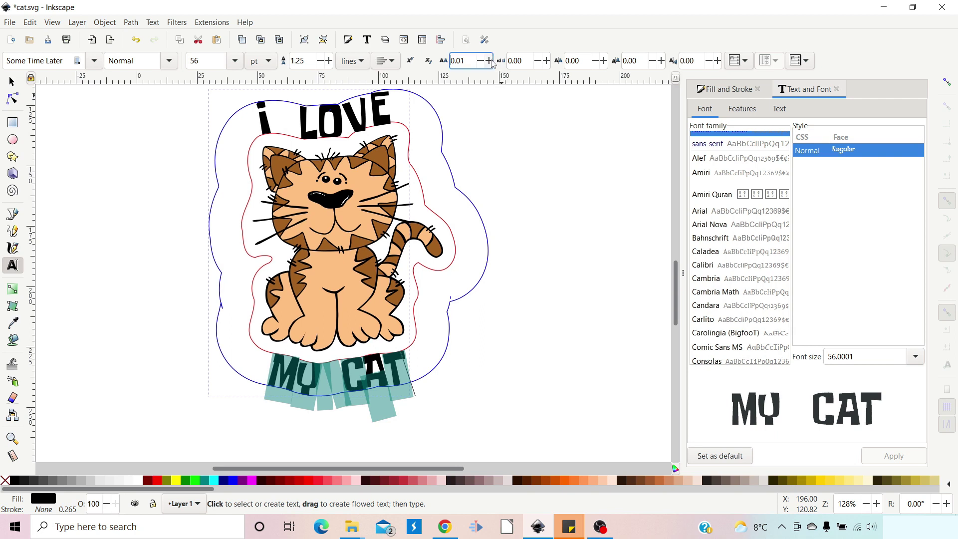
click(489, 60)
click(489, 60)
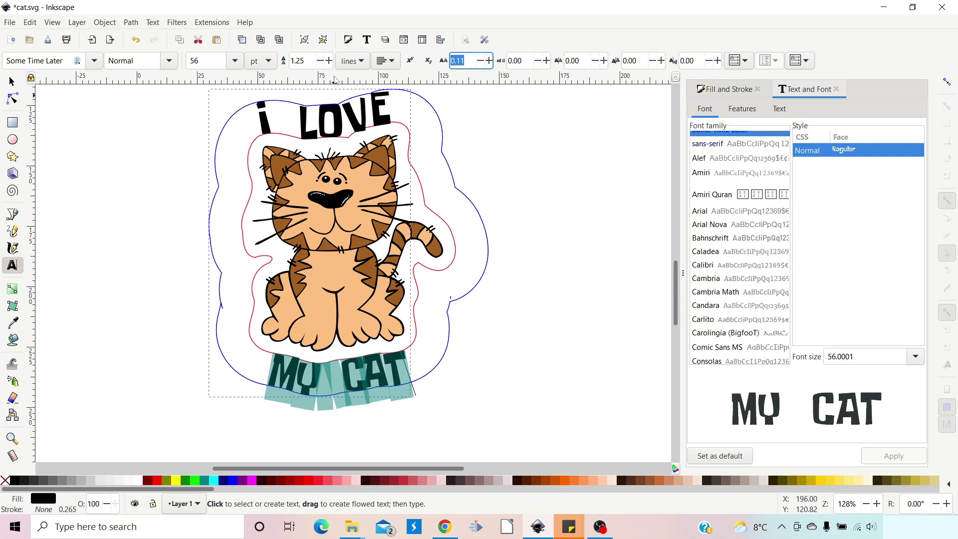
key(Return)
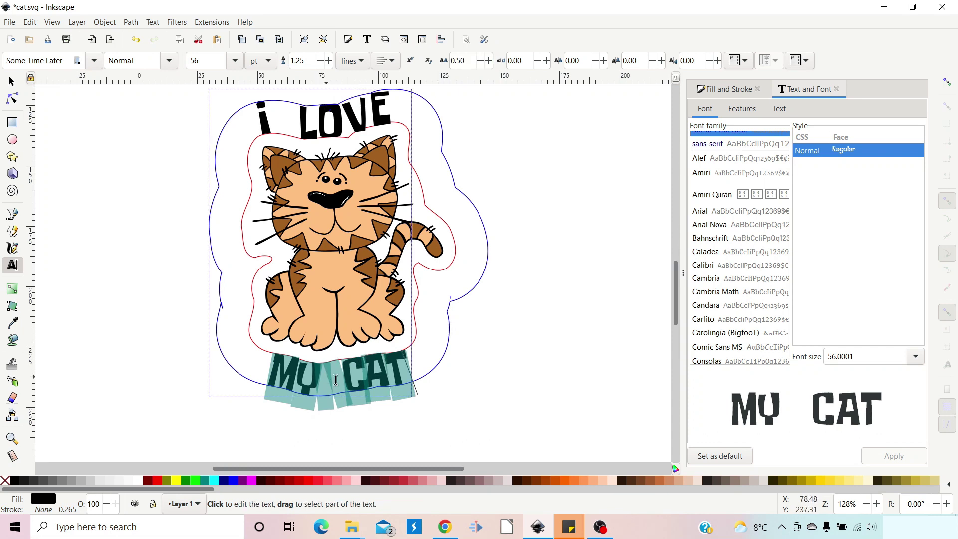
triple_click(464, 60)
text(1)
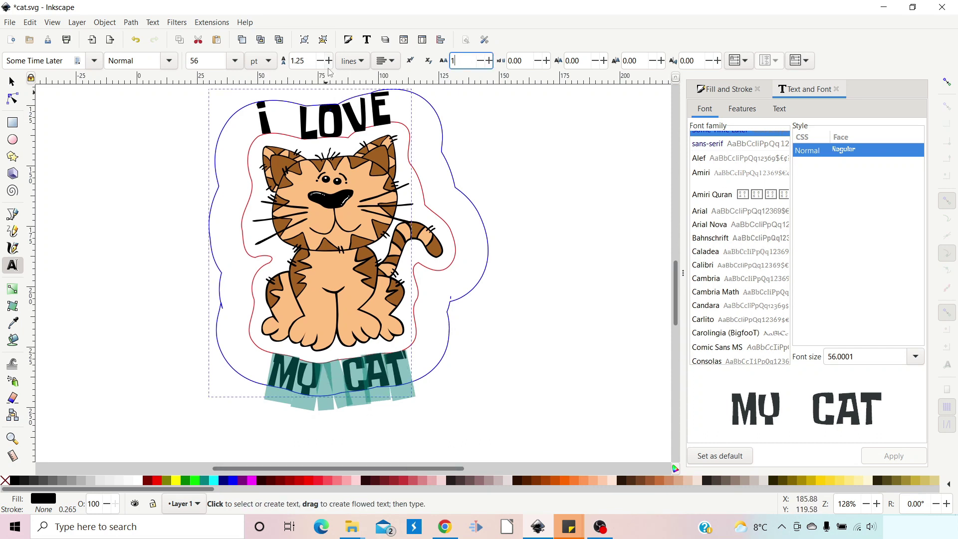
key(Return)
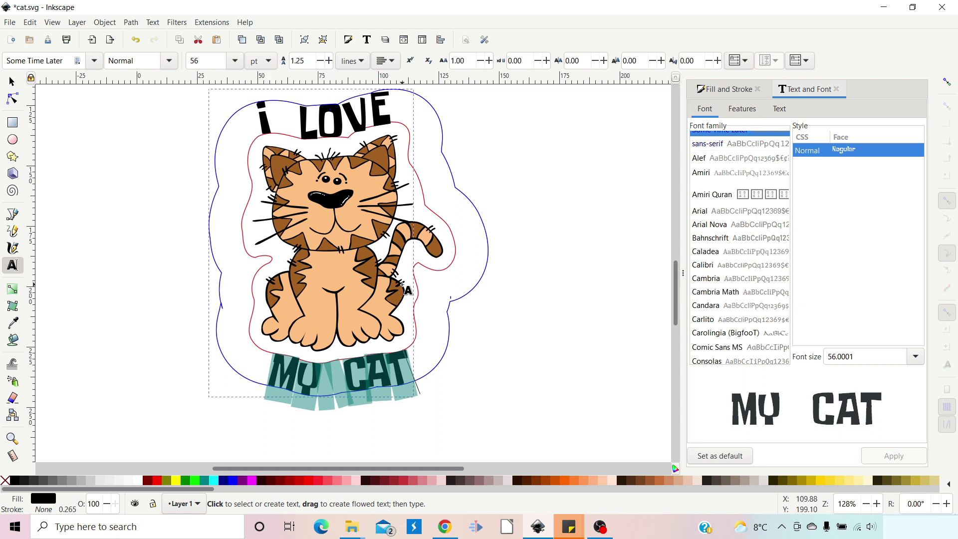
Increase MY CAT's letter spacing to 3.00 px and shift the text back along the outline to centre it under the cat.
triple_click(448, 60)
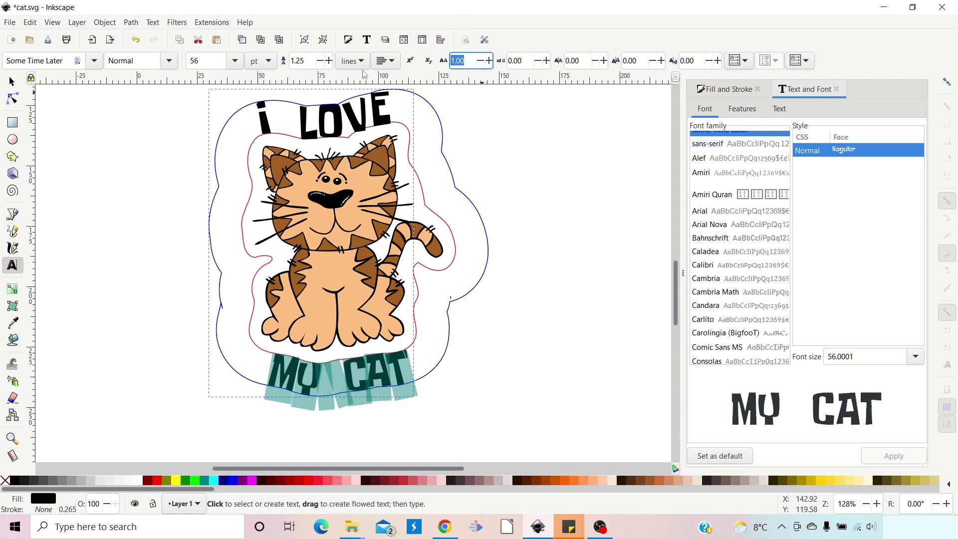
text(2)
key(Return)
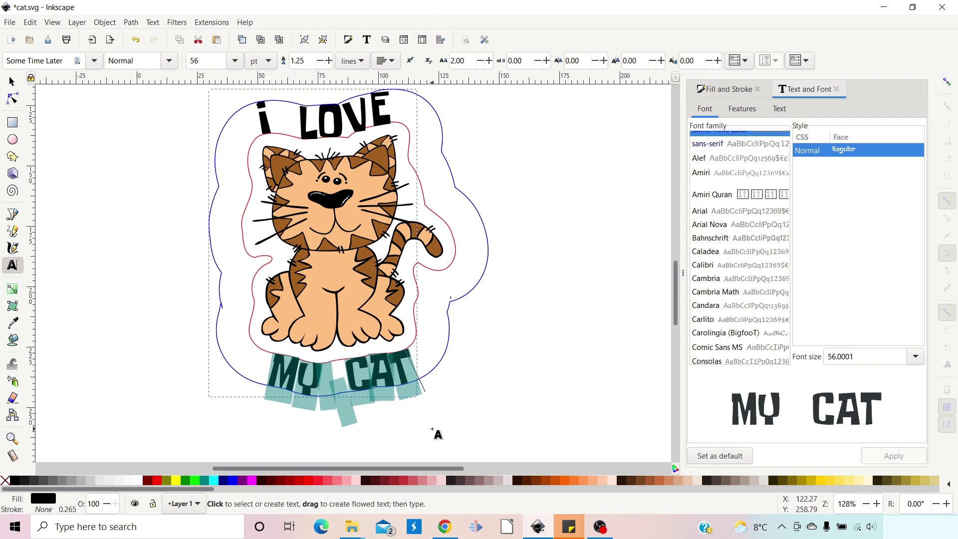
triple_click(464, 60)
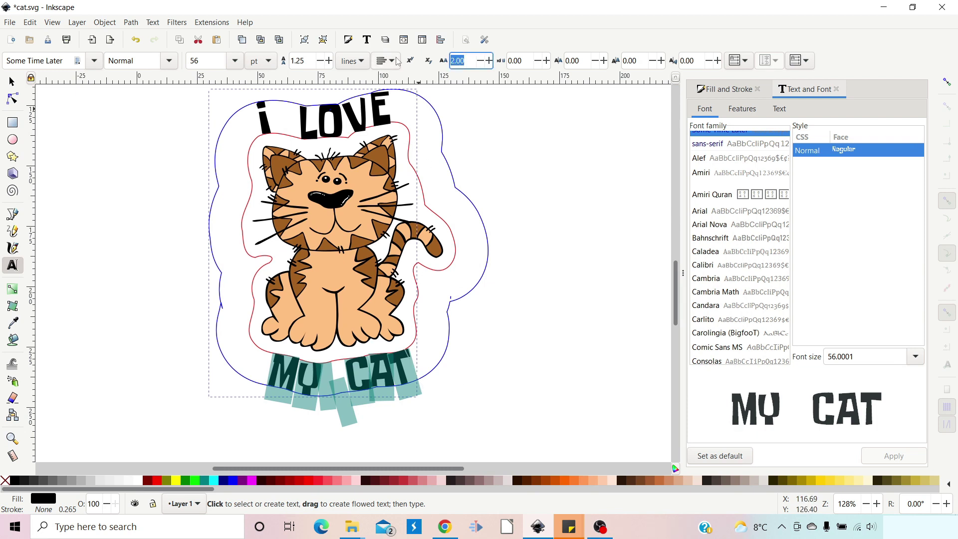
text(3)
key(Return)
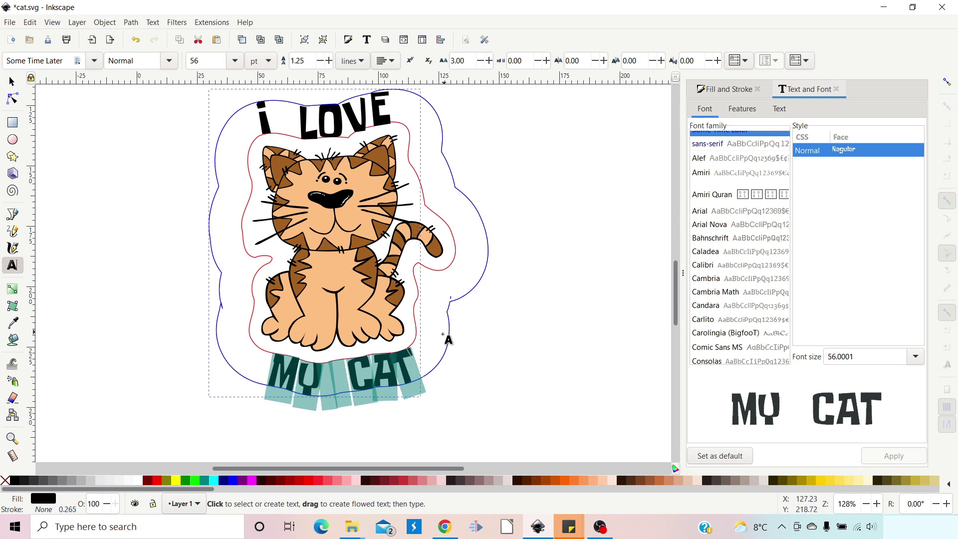
click(269, 377)
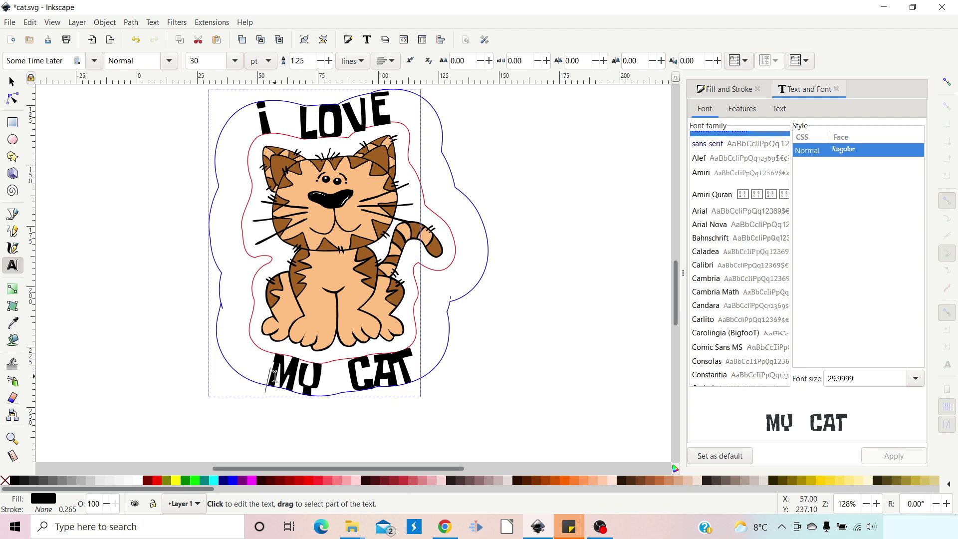
key(alt+shift+Left)
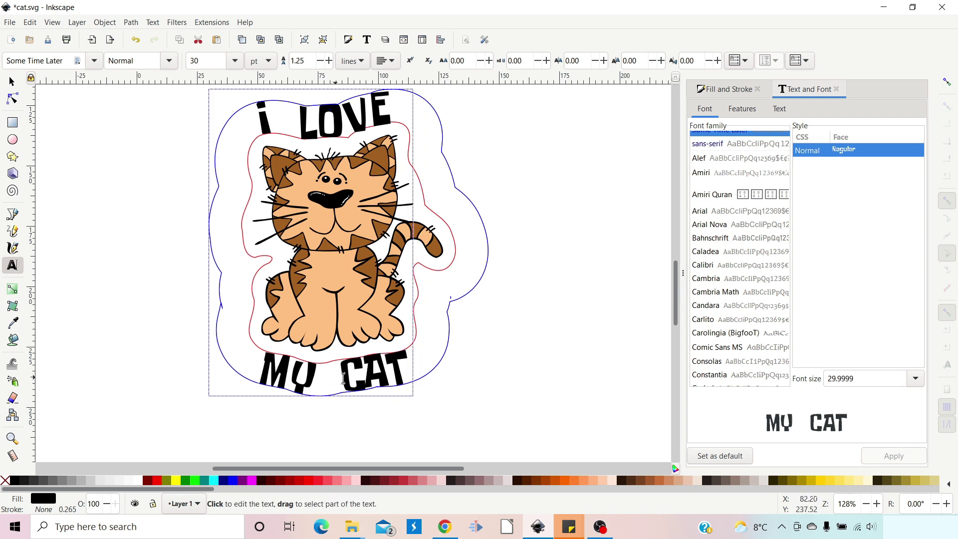
Set the letter spacing of the word CAT alone to 6.00 px.
drag(340, 380, 407, 375)
click(489, 60)
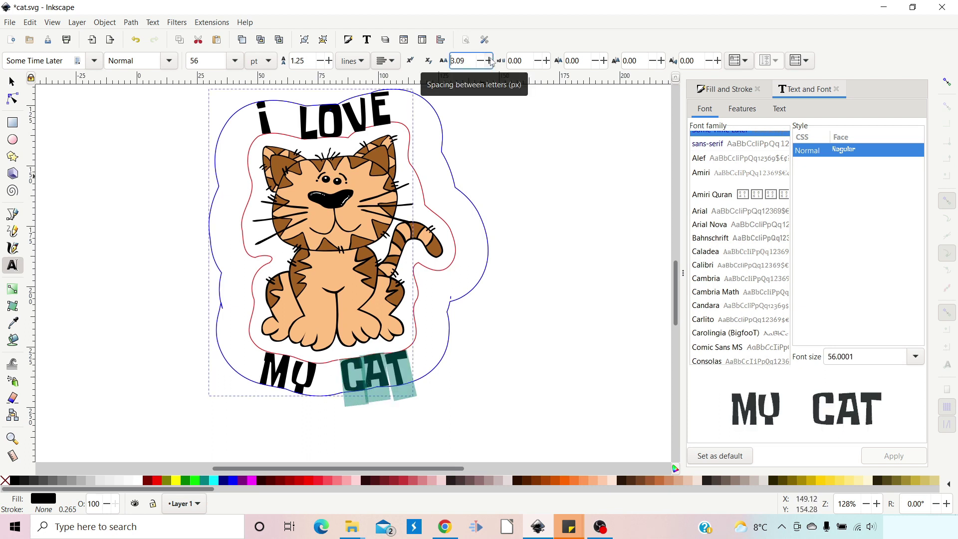
click(490, 60)
drag(467, 60, 440, 63)
text(4)
key(Return)
text(6)
key(Return)
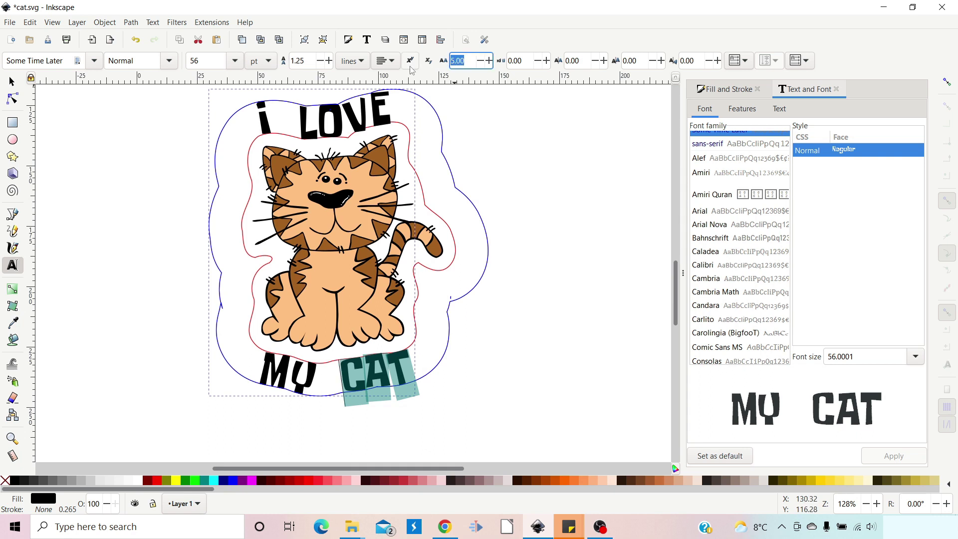
Set the character rotation of the T in CAT to 9.90 degrees.
click(421, 382)
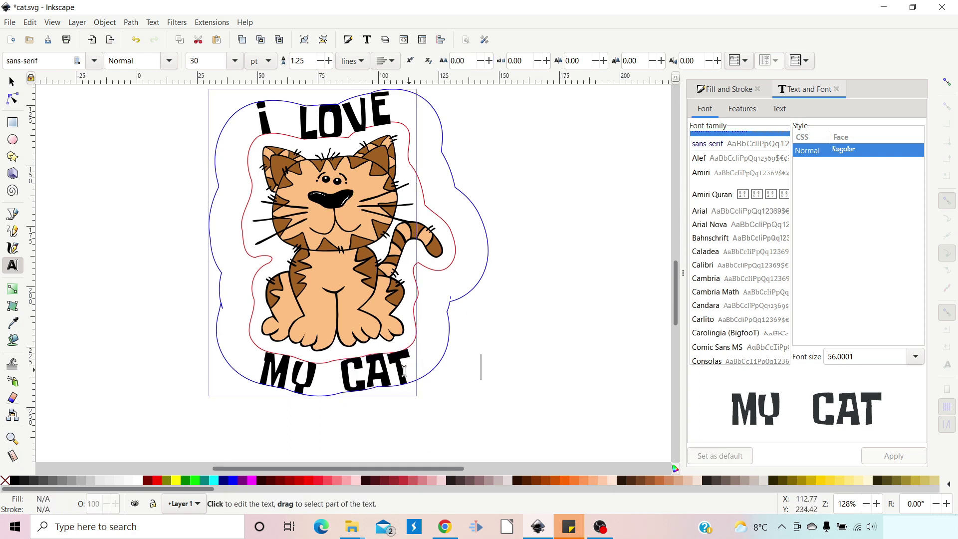
key(shift+Left)
click(717, 60)
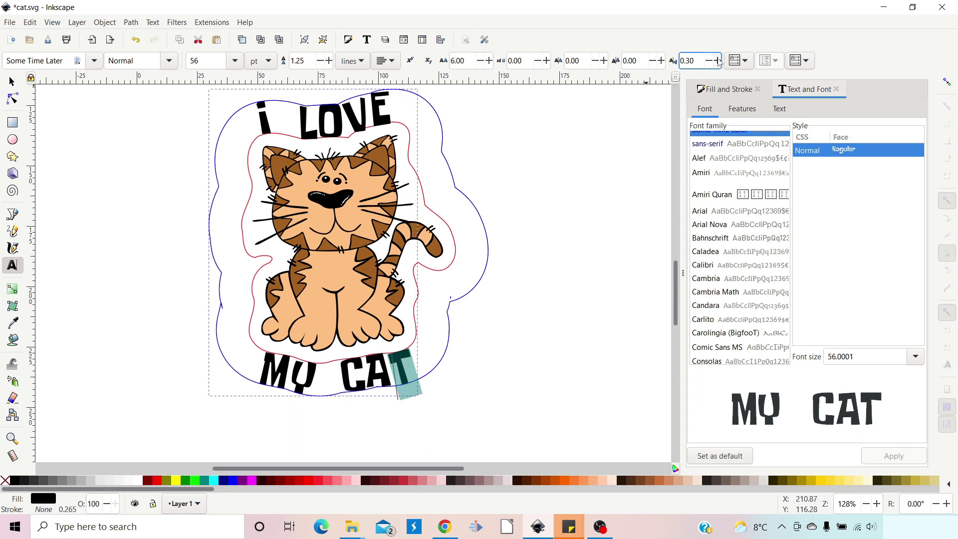
click(717, 60)
click(717, 61)
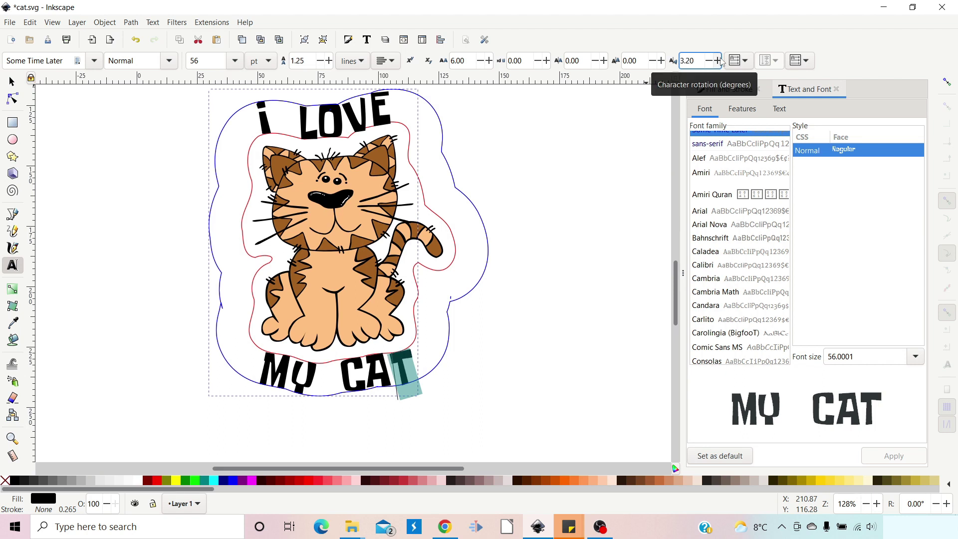
click(718, 61)
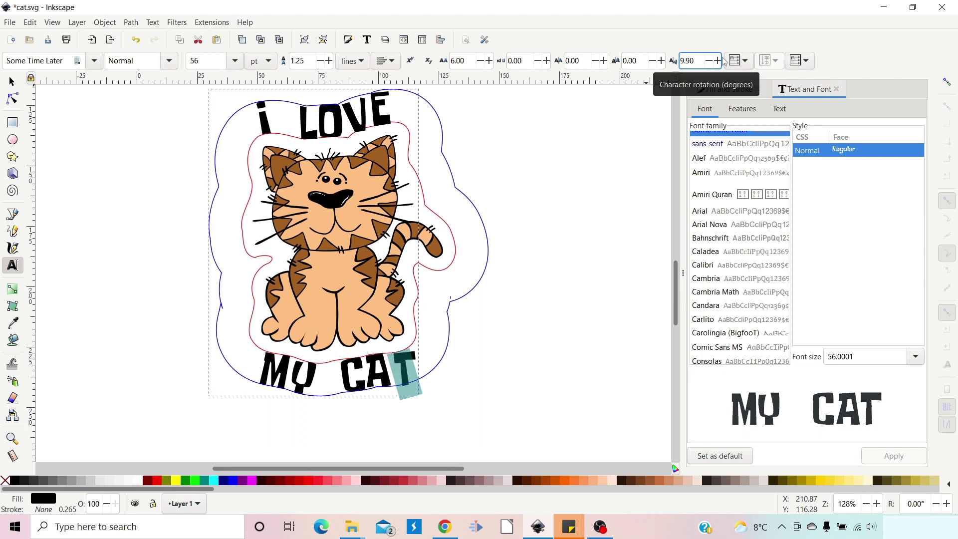
Set the horizontal kerning of the T in CAT to -1.00 px and deselect the text.
click(594, 61)
triple_click(571, 61)
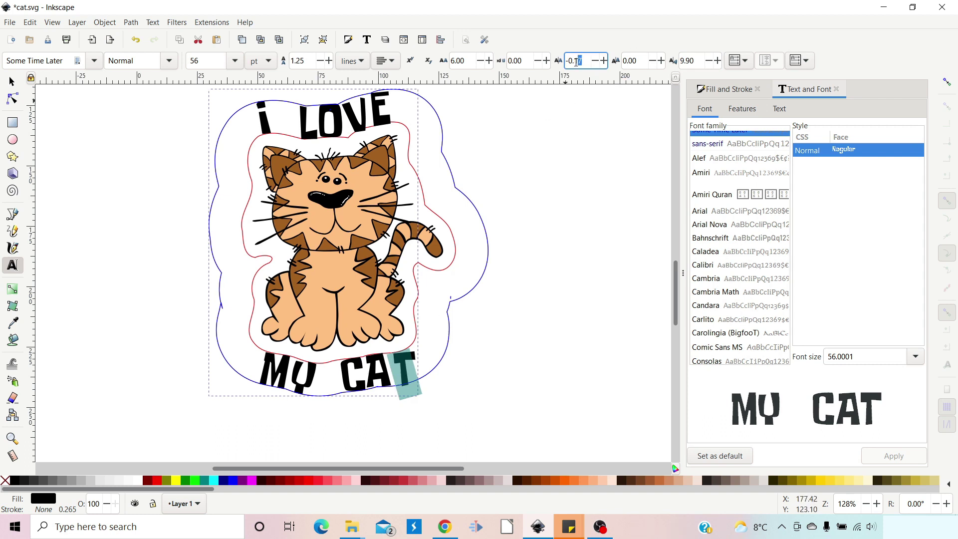
text(-1)
key(Return)
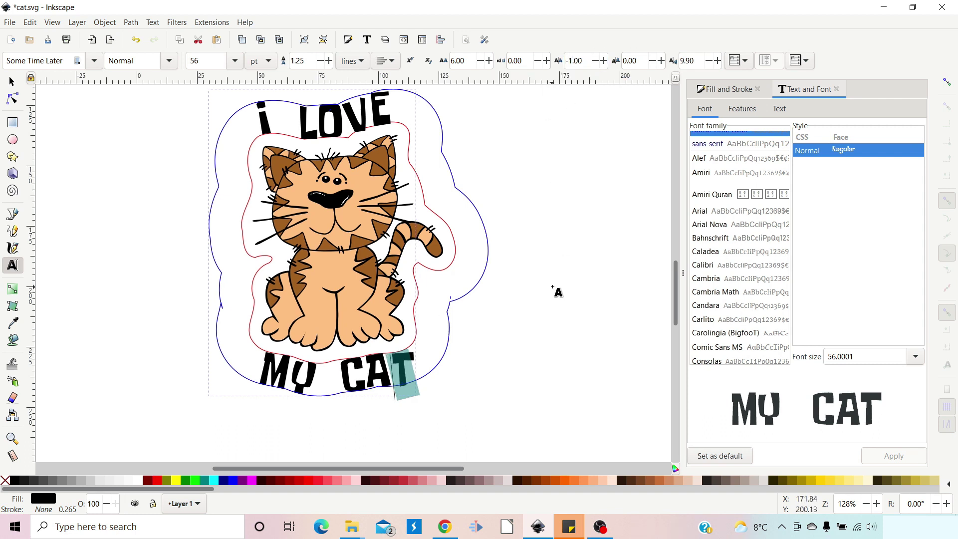
click(552, 285)
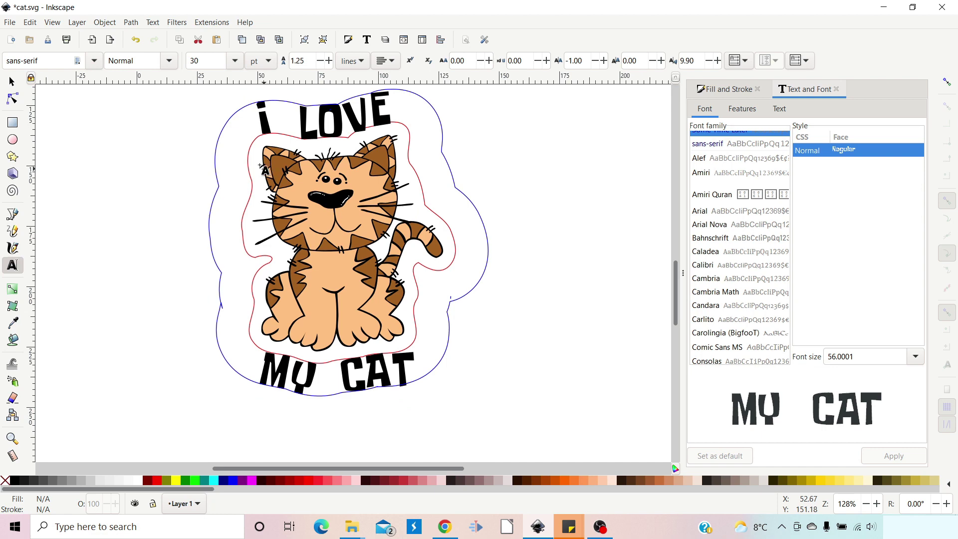
List the document's objects and hide the three outline paths path55170, path44828 and path47237.
click(105, 23)
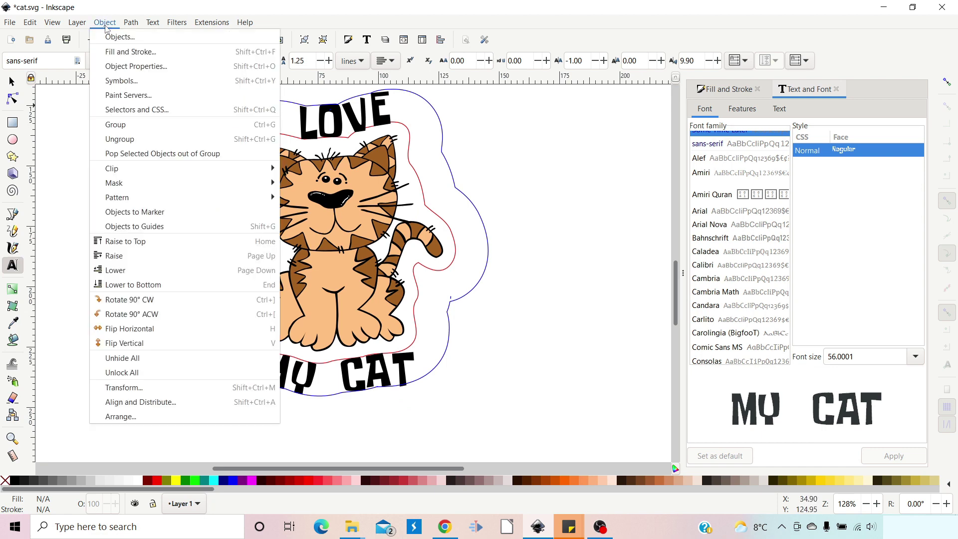
click(116, 38)
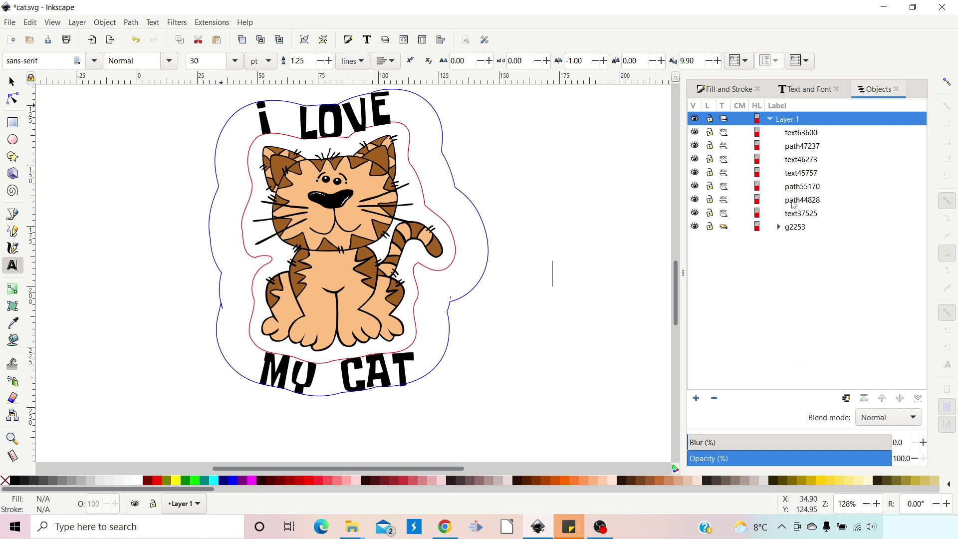
click(694, 187)
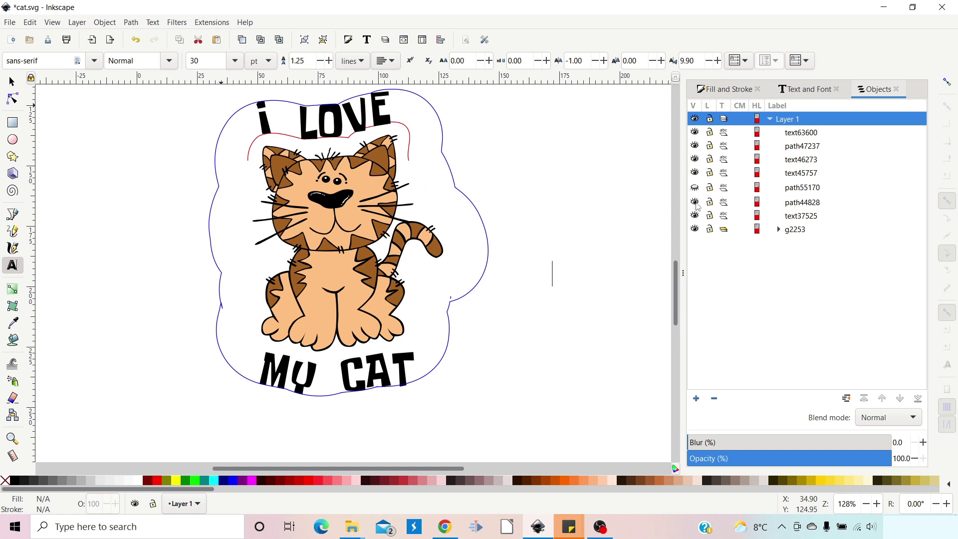
click(695, 203)
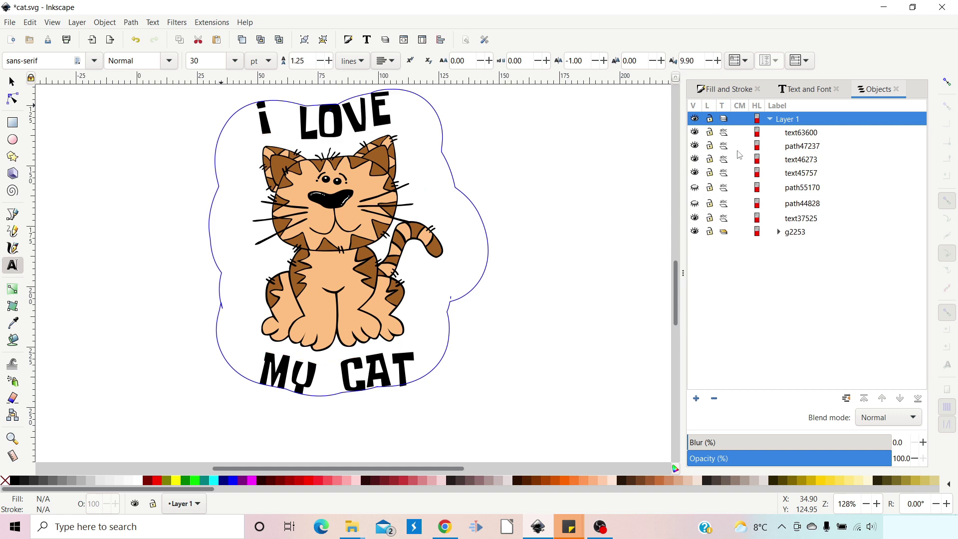
click(694, 146)
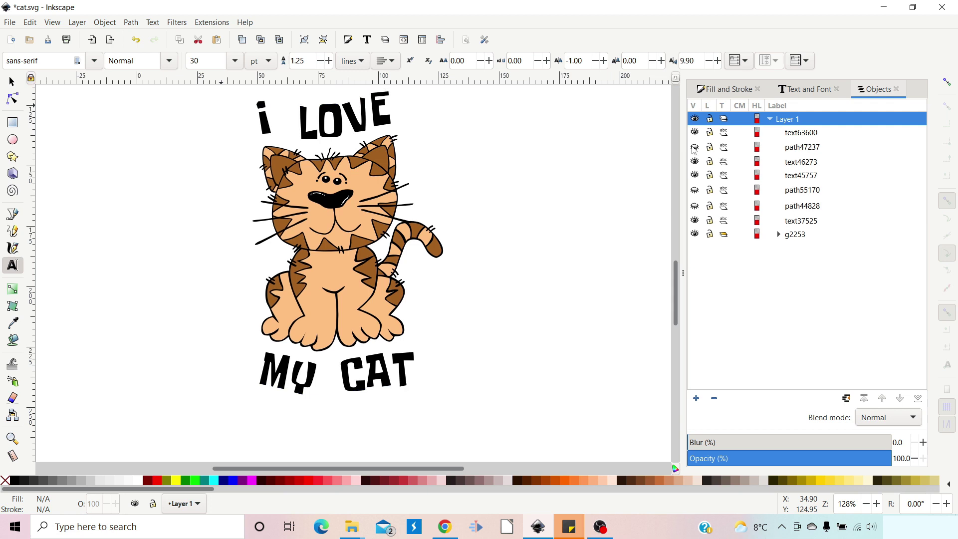
scroll(522, 277, up, 2)
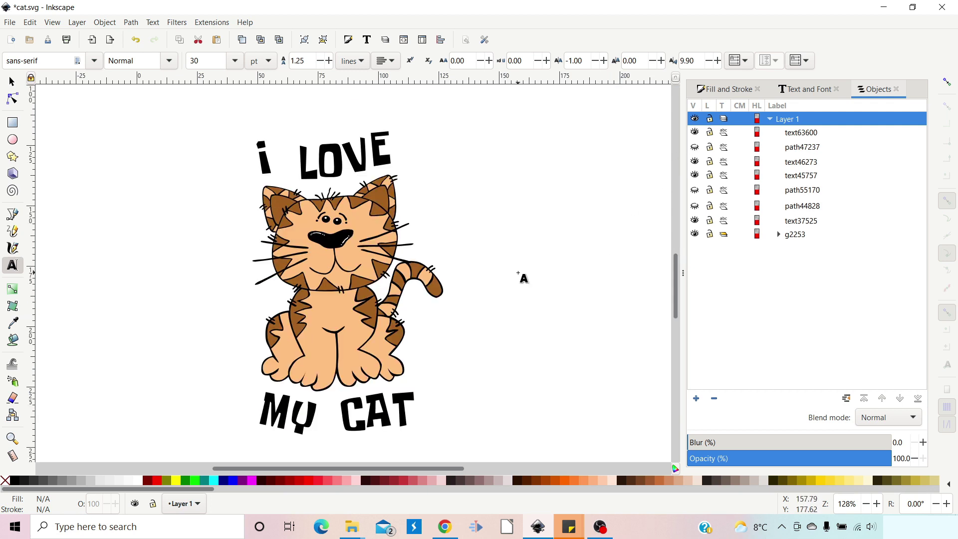